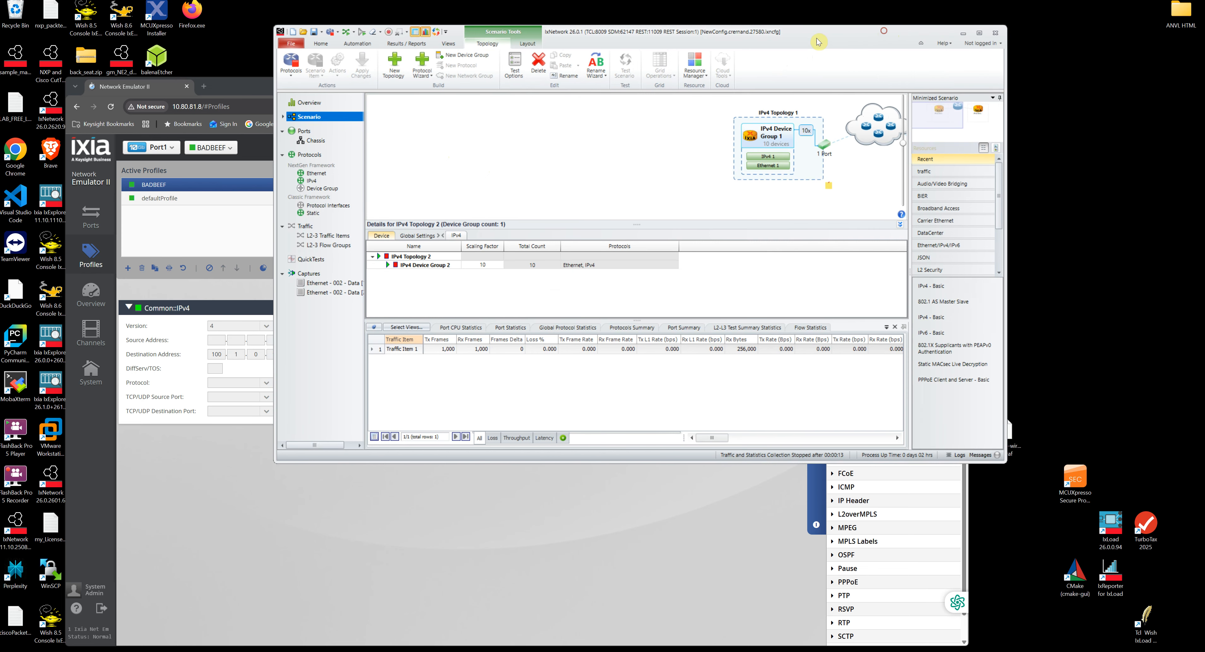
- Reposition and widen the IxNetwork window to show both topologies, and open the IPv4 details of IPv4 Topology 1
{"action": "left_click_drag", "start_coordinate": [898, 32], "coordinate": [739, 45]}
{"action": "left_click_drag", "start_coordinate": [908, 147], "coordinate": [1052, 150]}
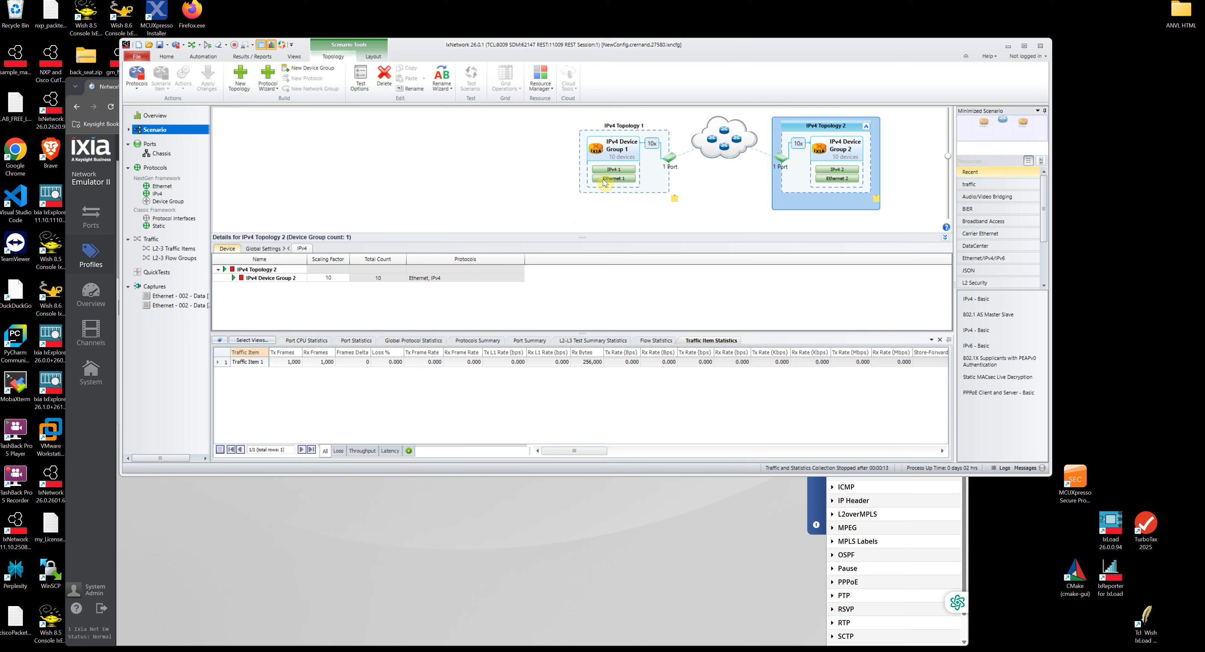
{"action": "left_click", "coordinate": [623, 171]}
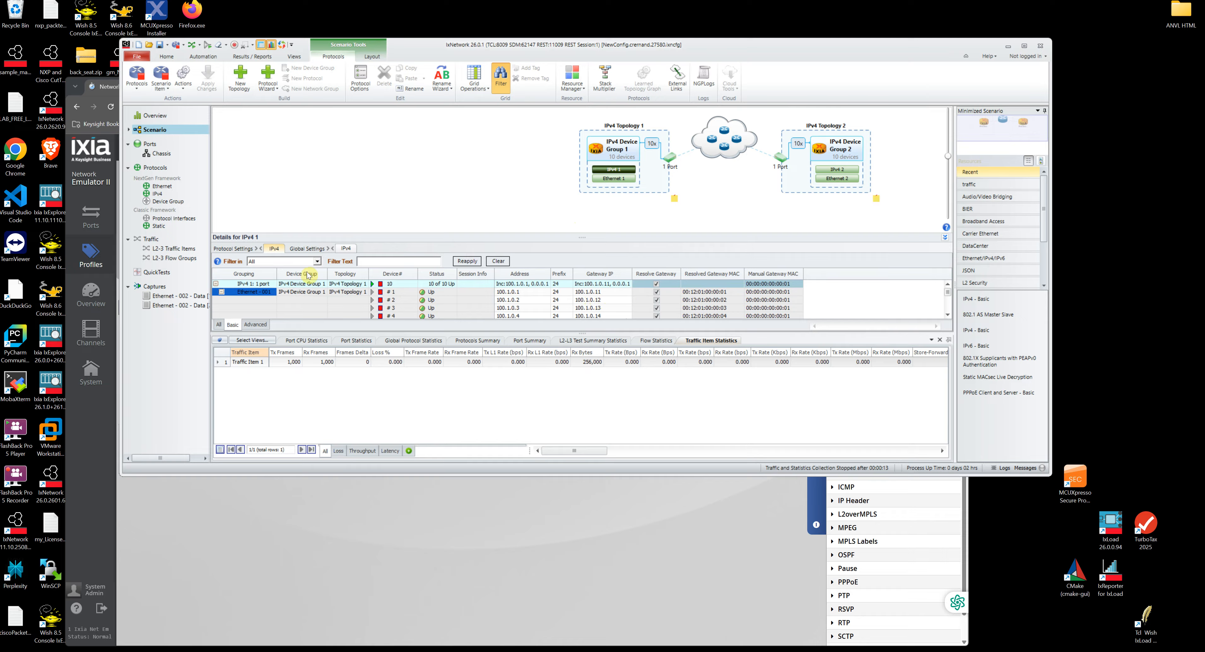
- Review Traffic Item 1's endpoints, packet structure and custom payload pattern in the Advanced Traffic Wizard, and close it without changes
{"action": "left_click", "coordinate": [170, 249]}
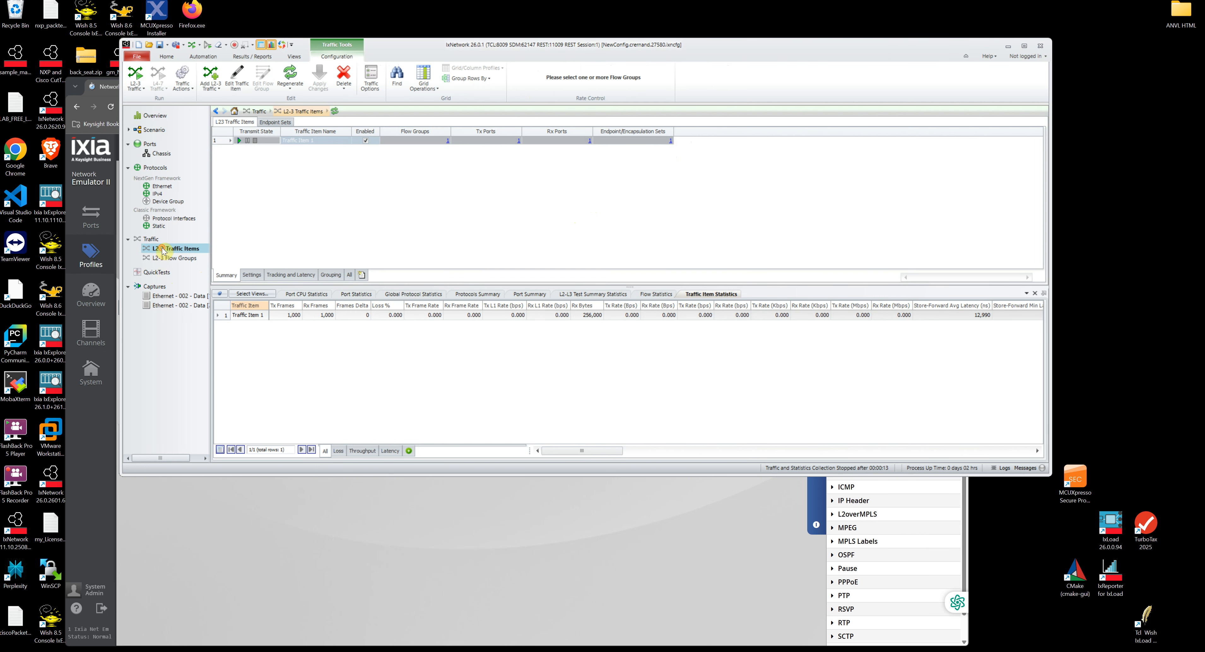
{"action": "double_click", "coordinate": [223, 140]}
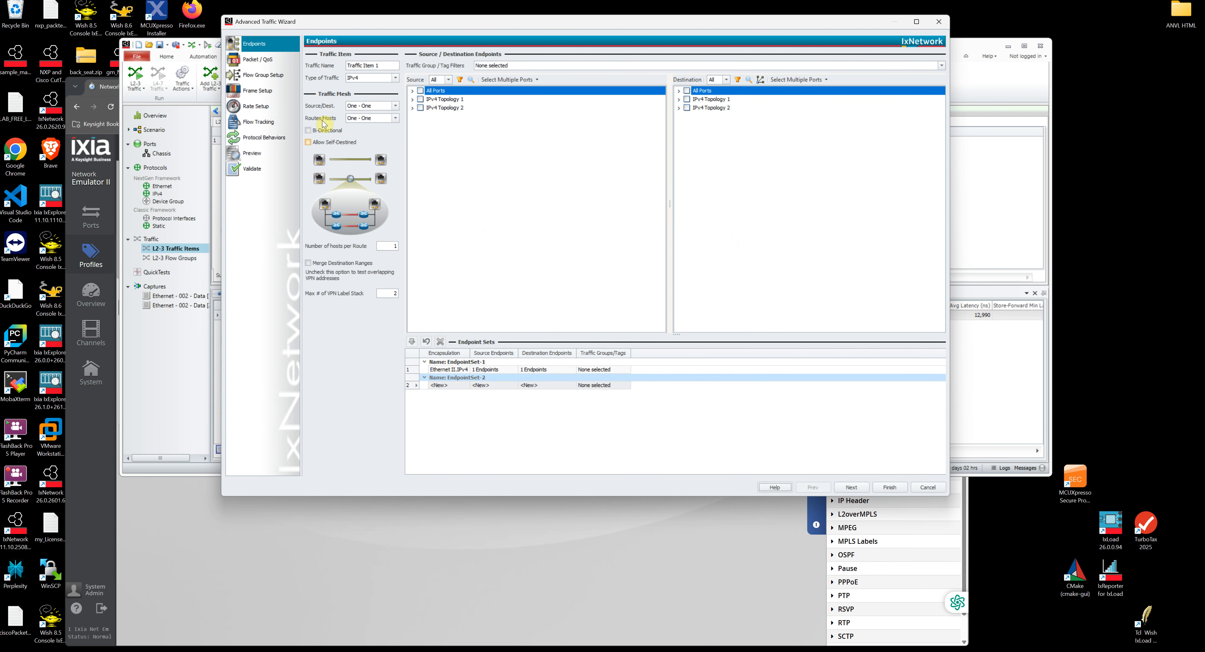
{"action": "left_click", "coordinate": [267, 61]}
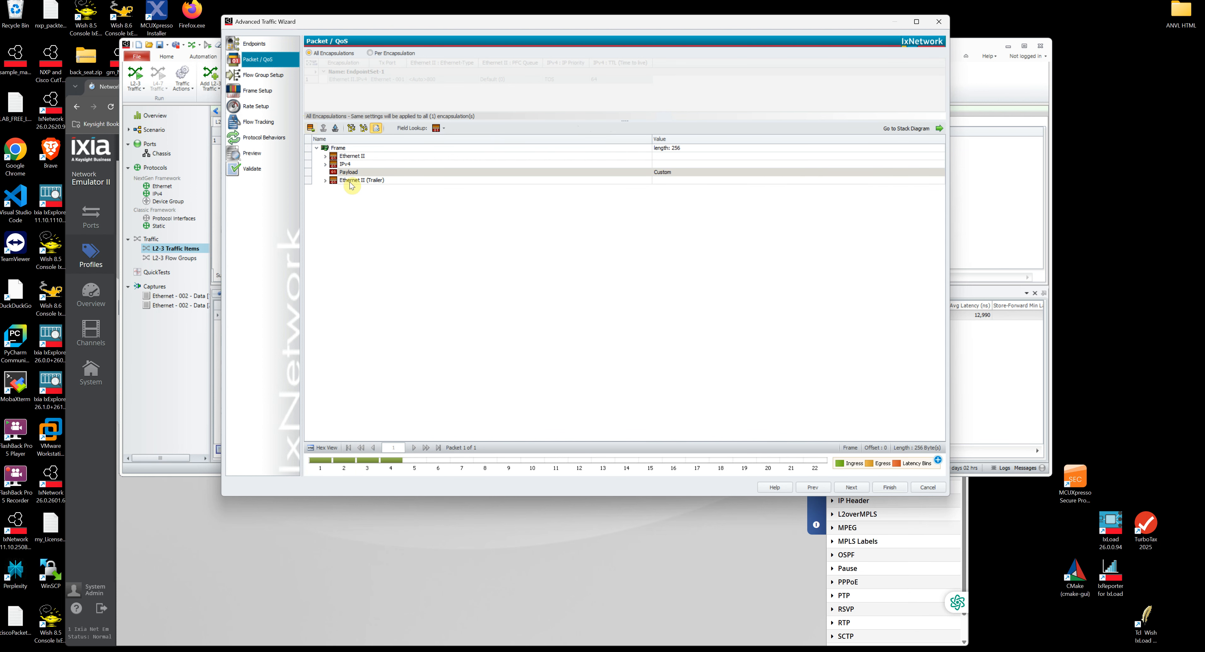
{"action": "left_click", "coordinate": [248, 77]}
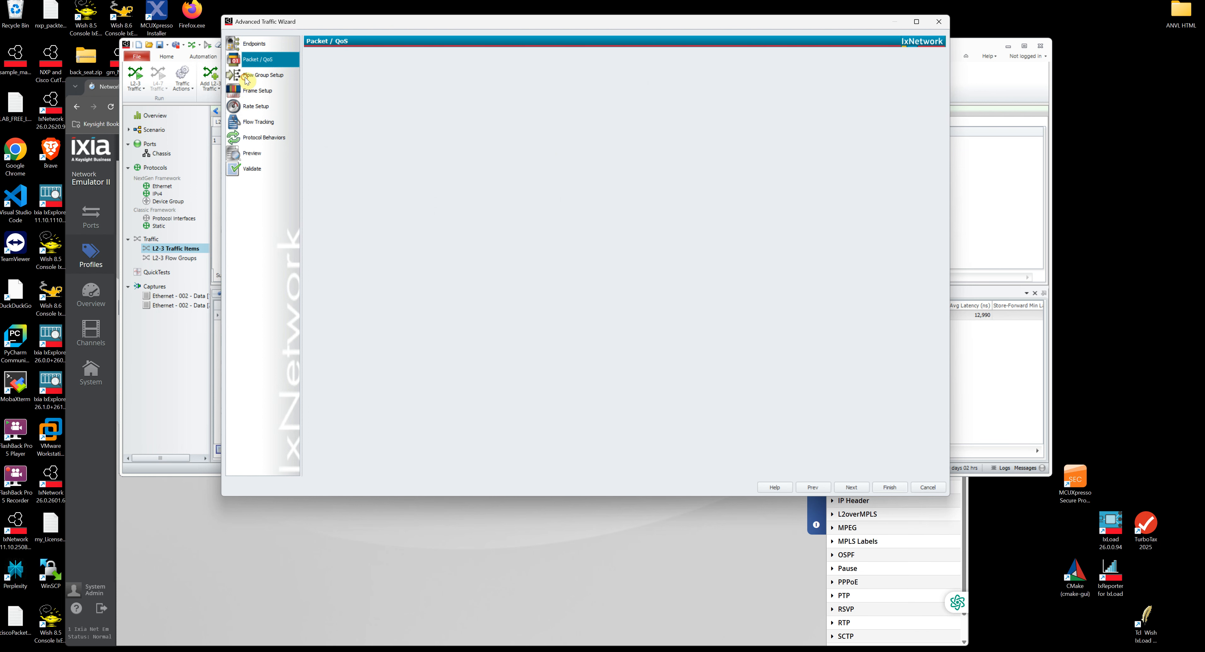
{"action": "left_click", "coordinate": [254, 91]}
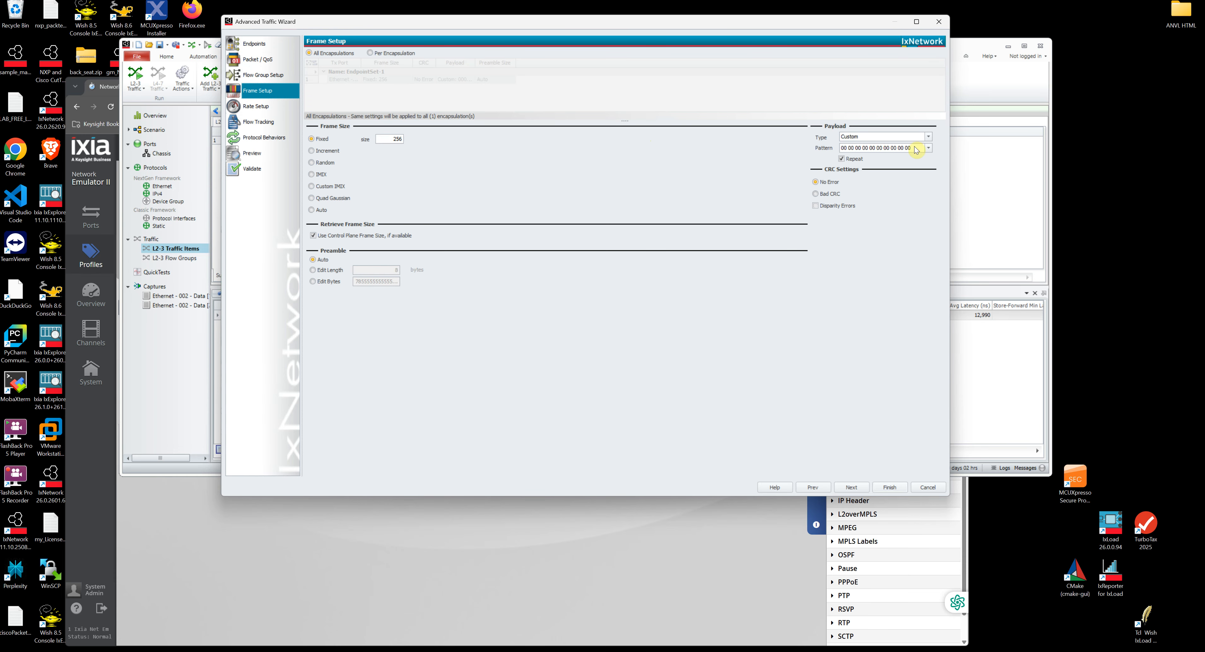
{"action": "left_click", "coordinate": [928, 149]}
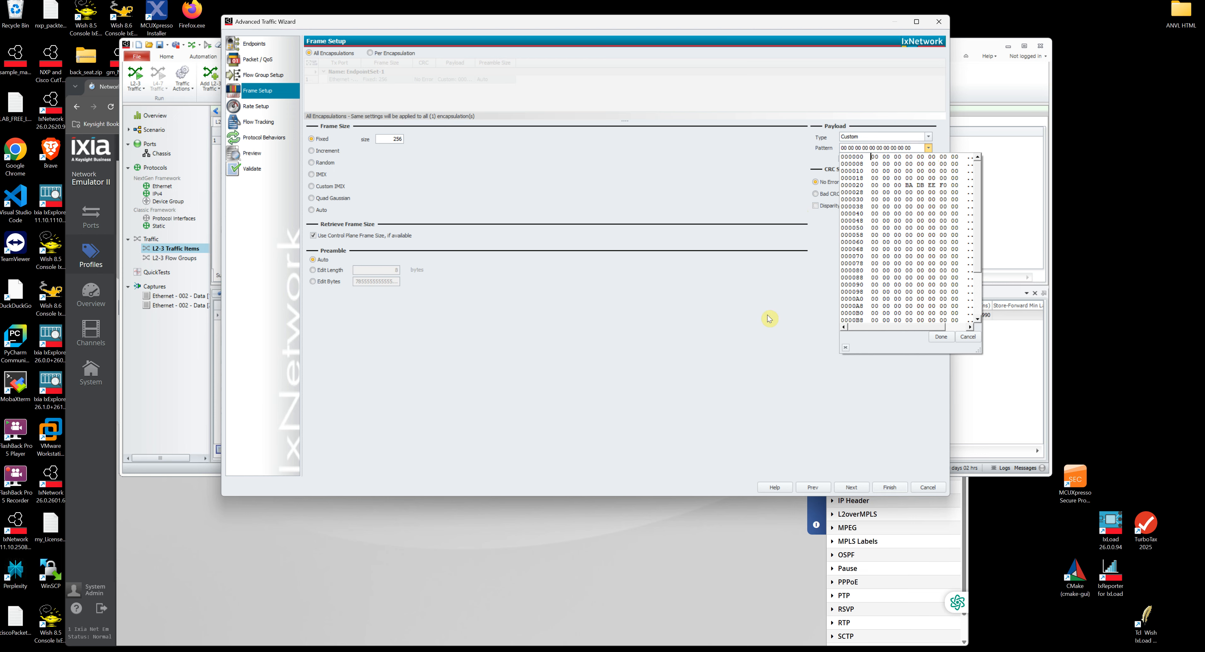
{"action": "left_click", "coordinate": [967, 337]}
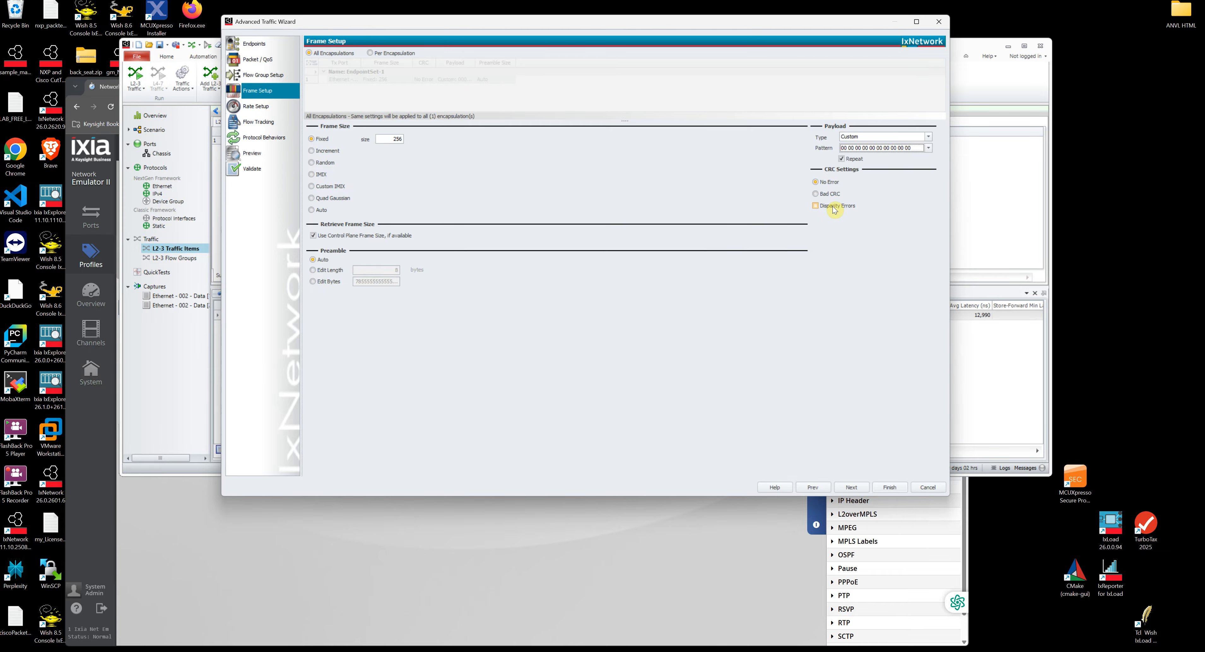
{"action": "left_click", "coordinate": [938, 22]}
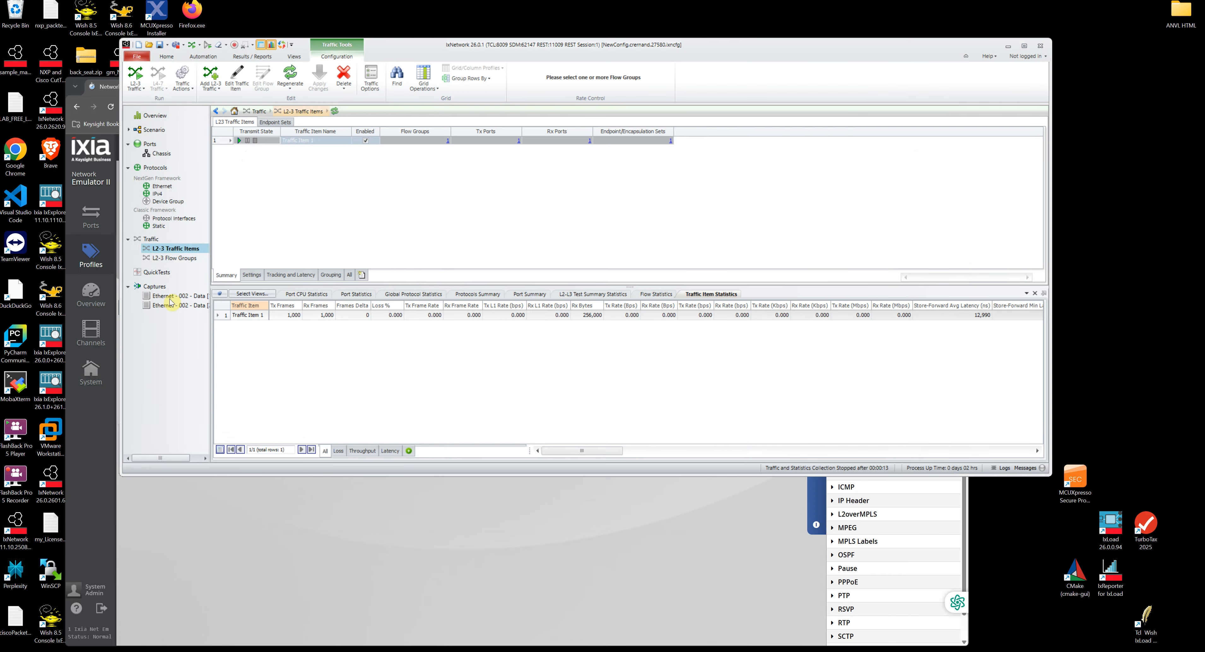
- Remove the two existing Ethernet - 002 data captures
{"action": "left_click", "coordinate": [170, 300]}
{"action": "left_click", "coordinate": [171, 305], "text": "ctrl"}
{"action": "right_click", "coordinate": [170, 306]}
{"action": "left_click", "coordinate": [183, 316]}
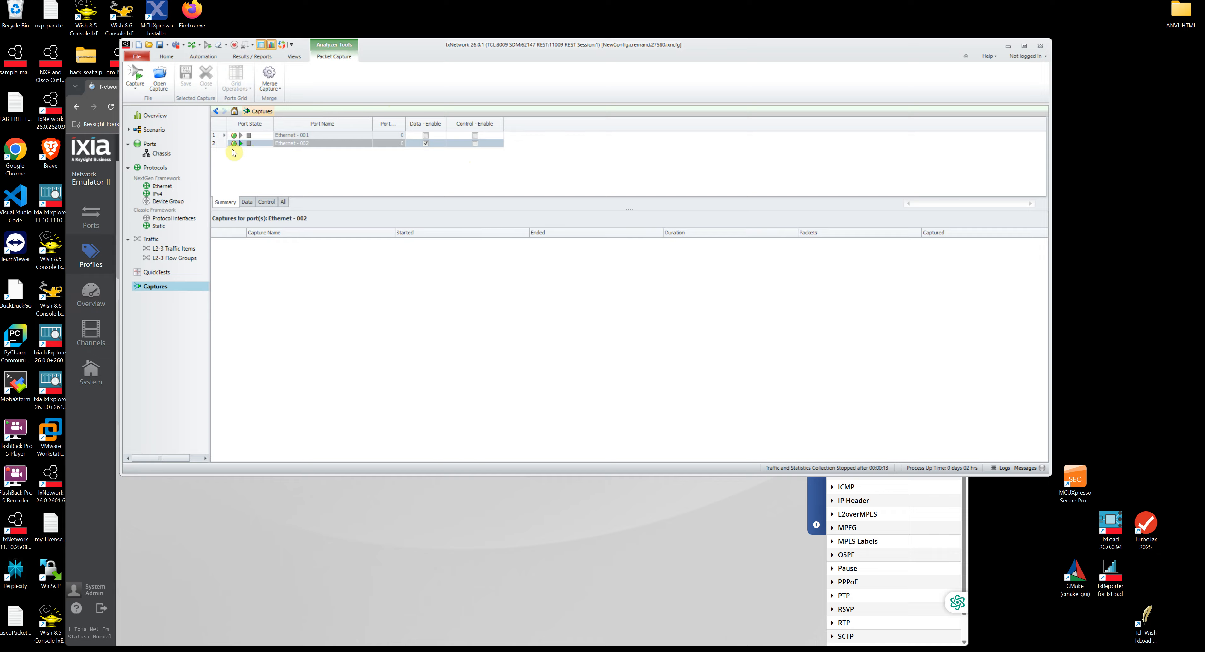
- Run and stop a data capture on port Ethernet - 002, and open its captured packets
{"action": "left_click", "coordinate": [241, 144]}
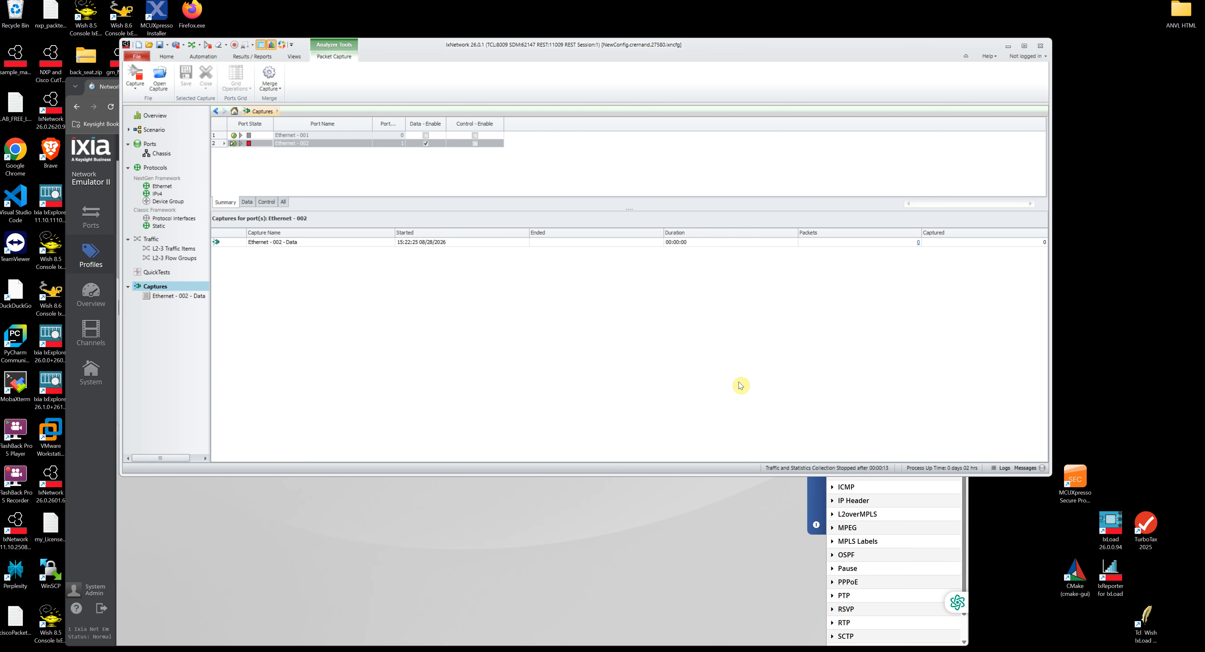
{"action": "left_click", "coordinate": [249, 144]}
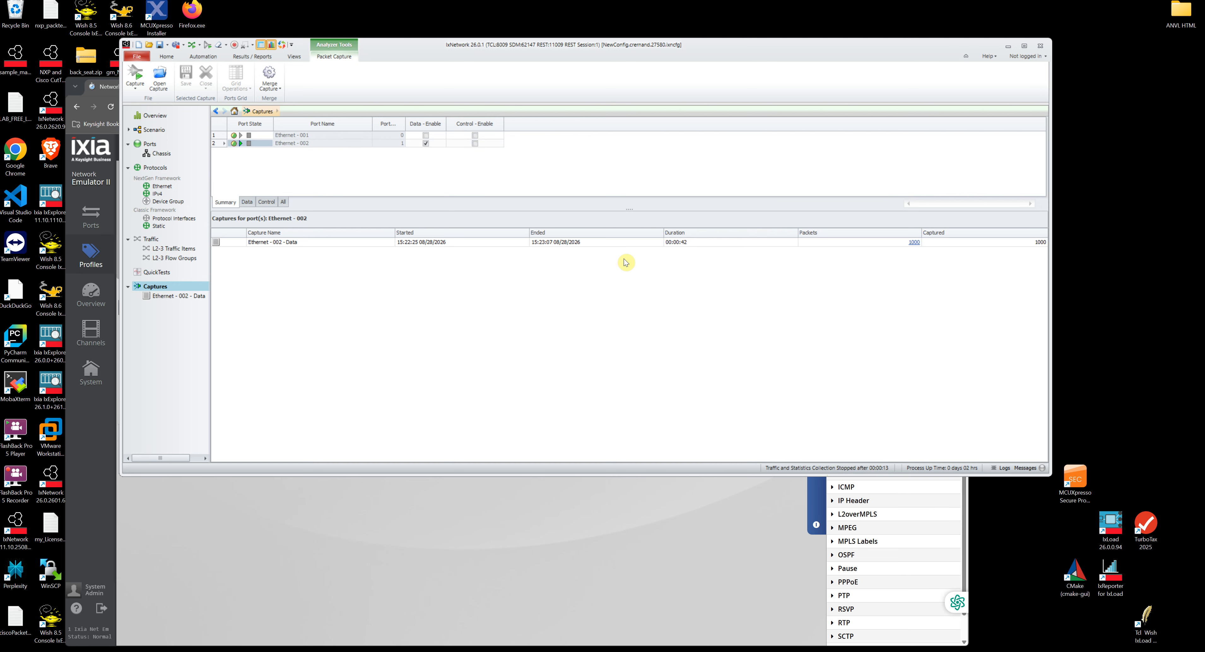
{"action": "left_click", "coordinate": [914, 242]}
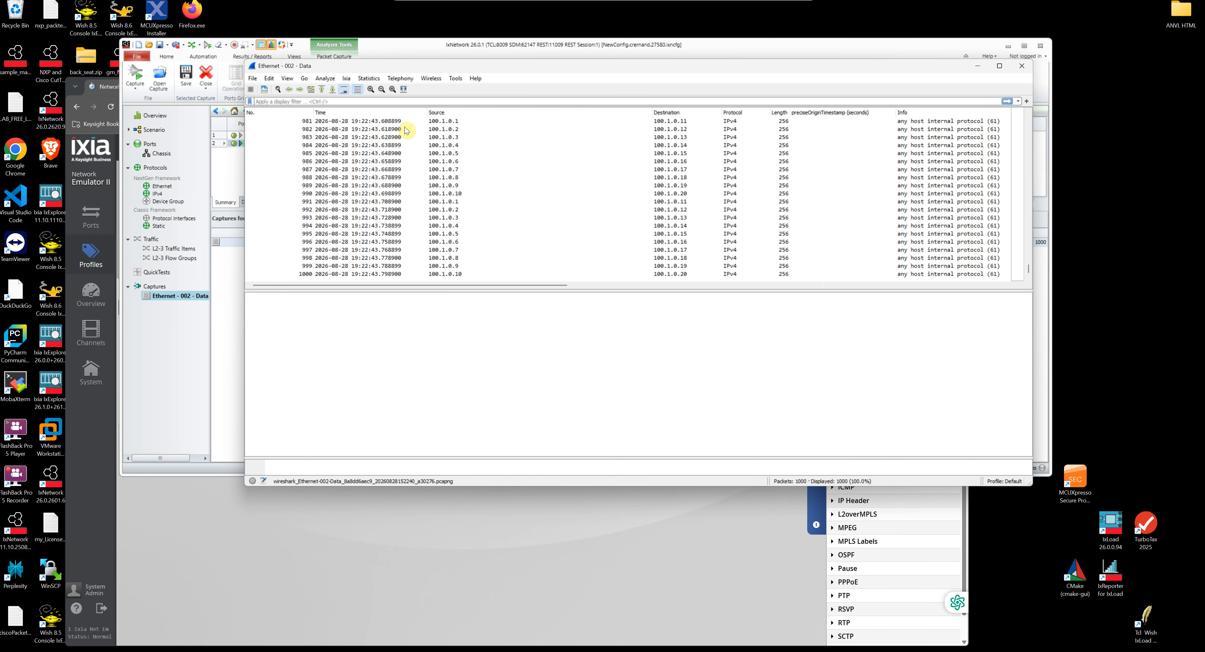
- Compare the source and destination addresses of packets 981, 990 and 982 in the capture
{"action": "left_click", "coordinate": [448, 120]}
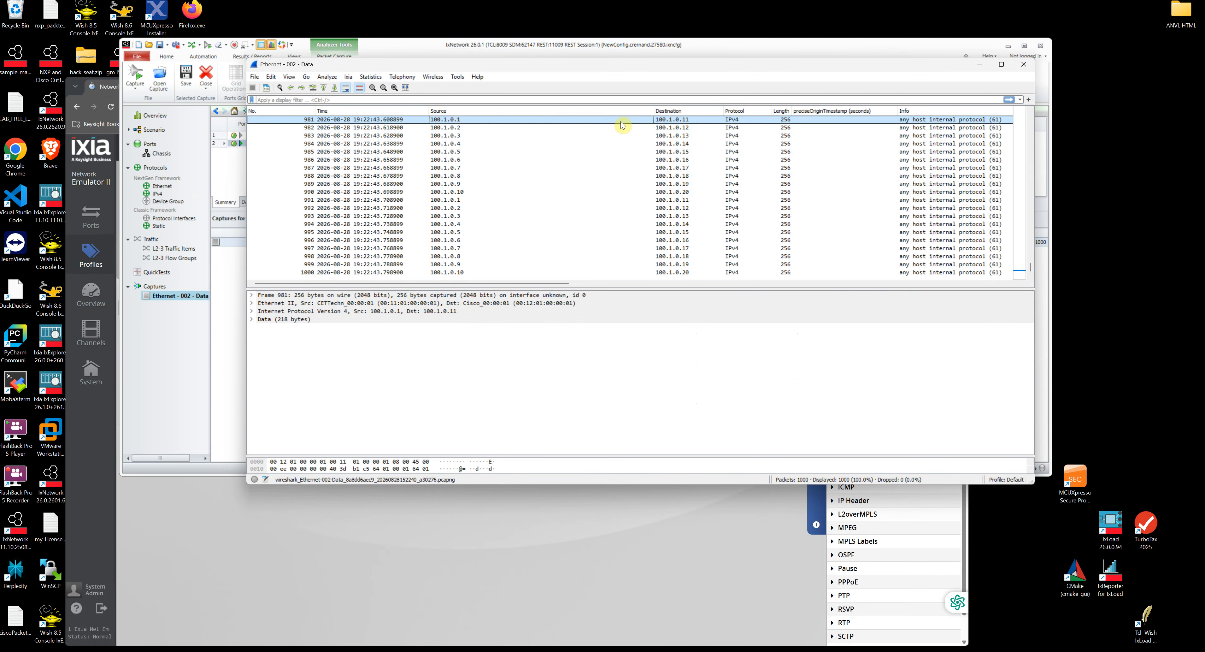
{"action": "left_click", "coordinate": [682, 193]}
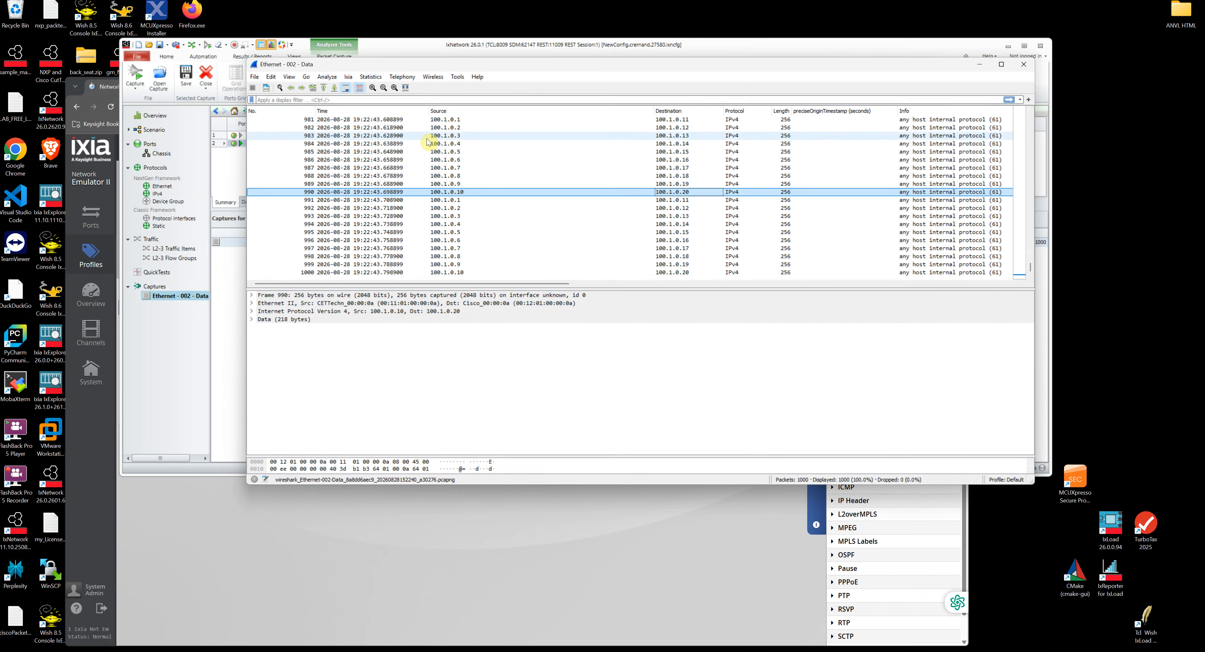
{"action": "left_click", "coordinate": [444, 130]}
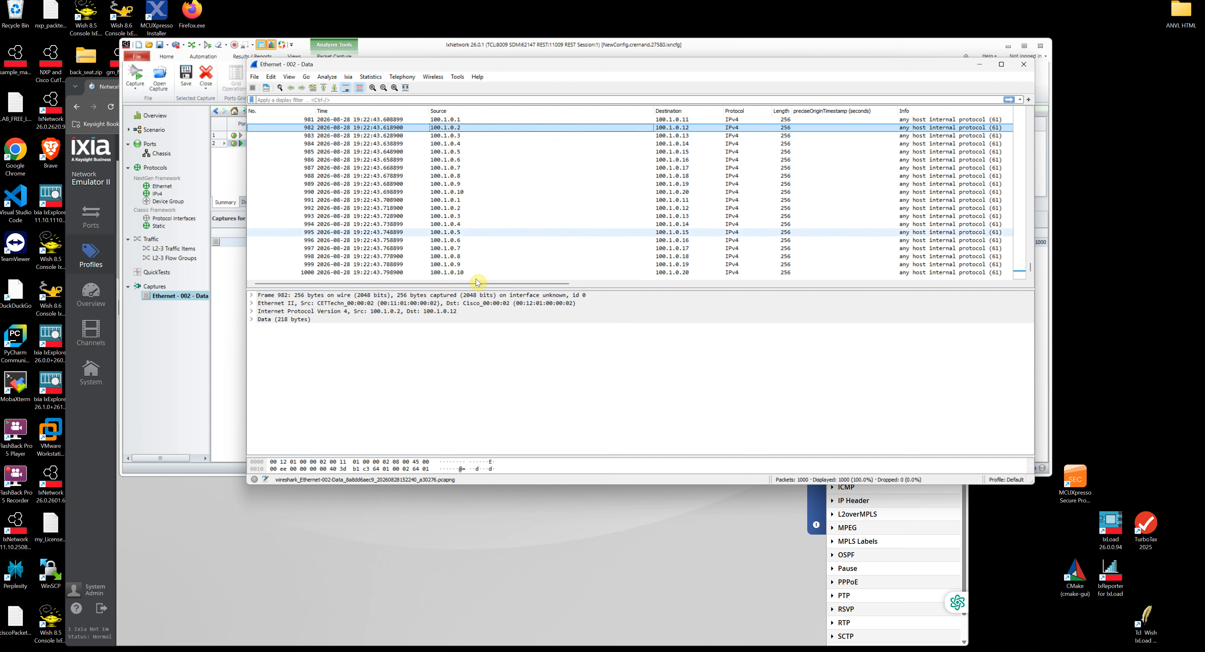
- Expand the IPv4 header of packet 982, select its data payload, and enlarge the packet details and bytes areas
{"action": "left_click", "coordinate": [252, 313]}
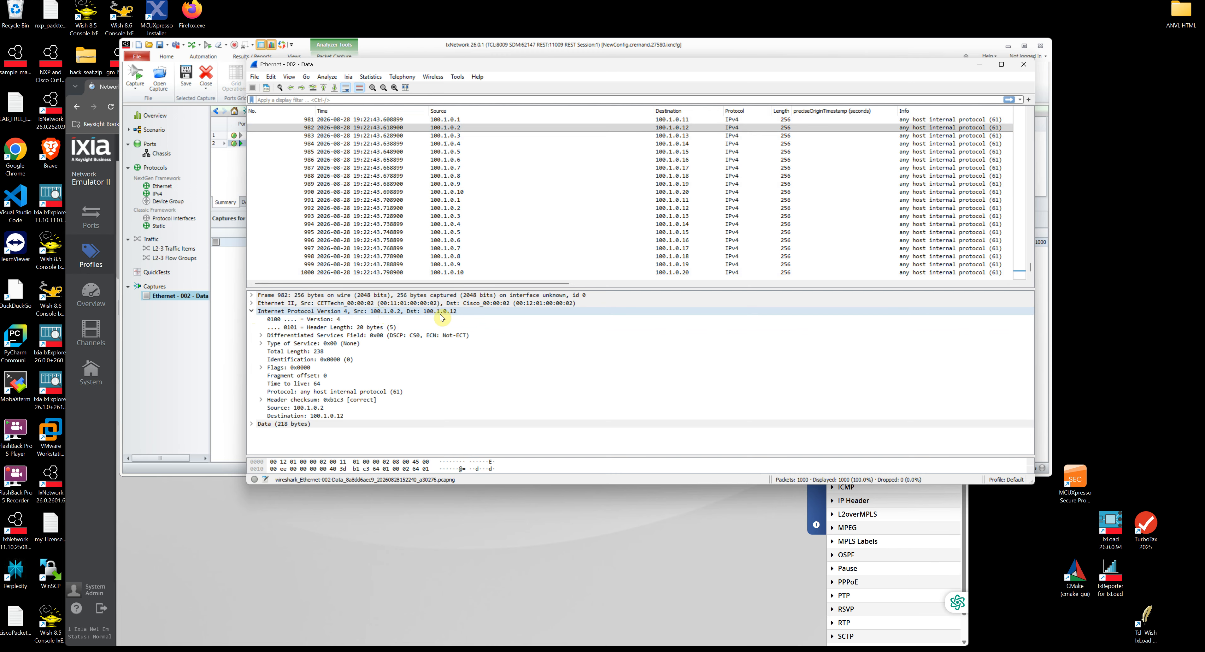
{"action": "left_click", "coordinate": [308, 422]}
{"action": "left_click_drag", "start_coordinate": [578, 288], "coordinate": [587, 188]}
{"action": "left_click_drag", "start_coordinate": [560, 457], "coordinate": [565, 314]}
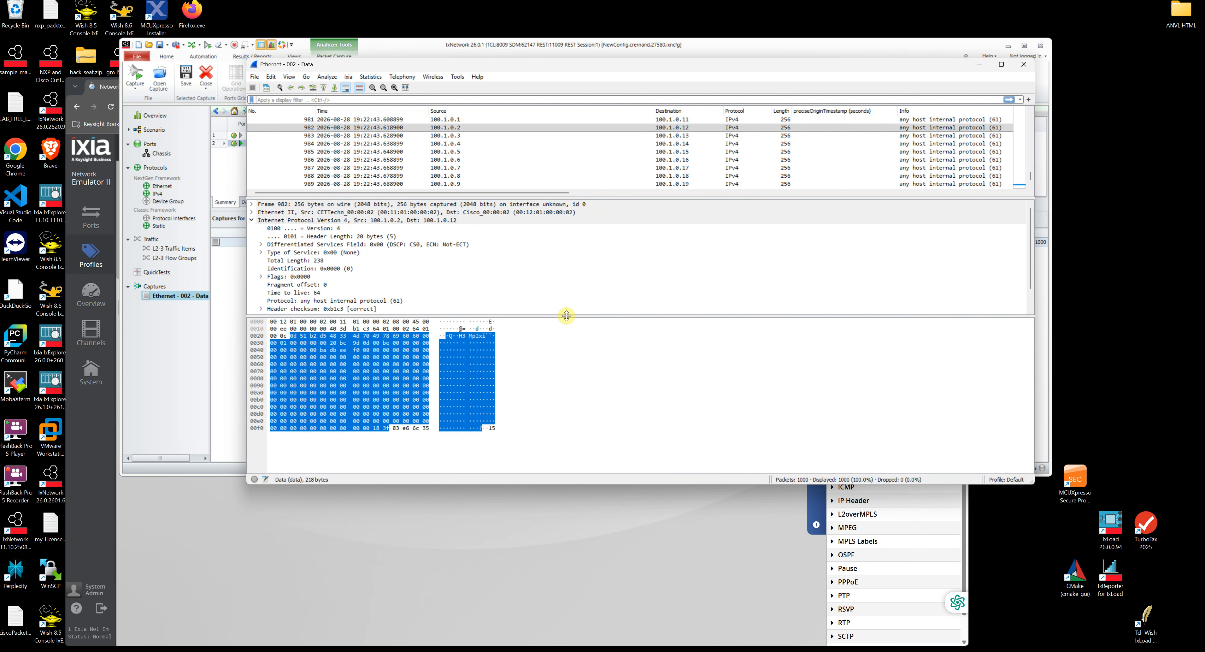
- Examine packet 982's hex bytes to find the BADBEEF pattern's offset from the start of the IP header
{"action": "left_click", "coordinate": [359, 339]}
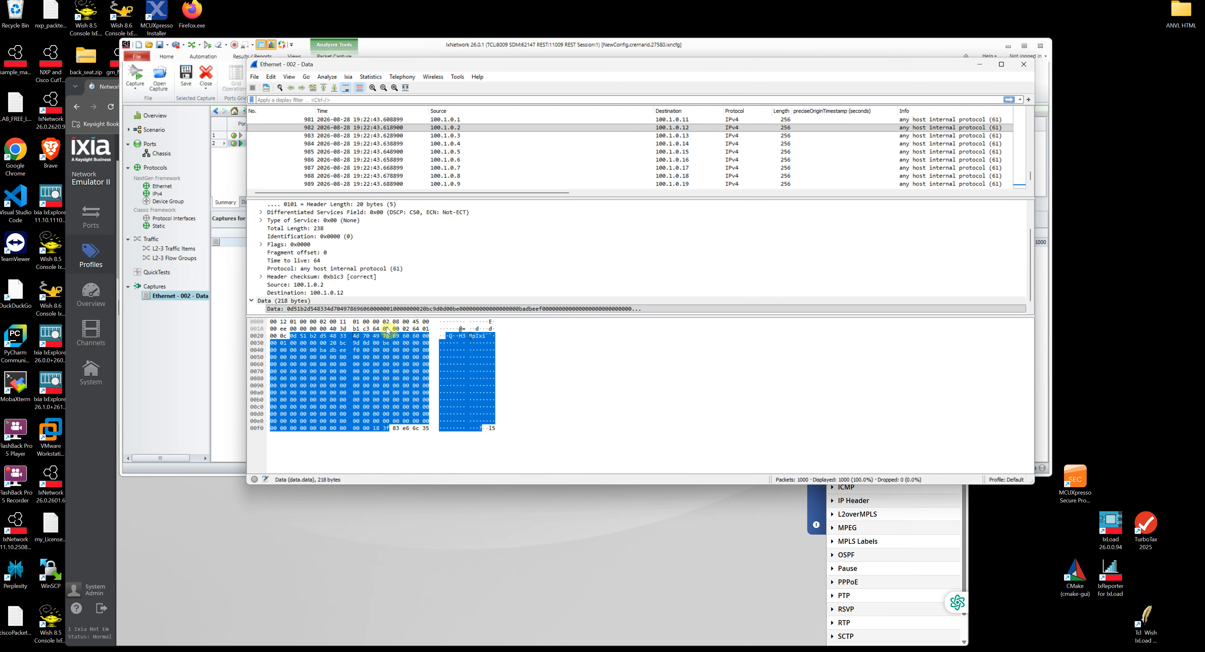
{"action": "left_click", "coordinate": [415, 322]}
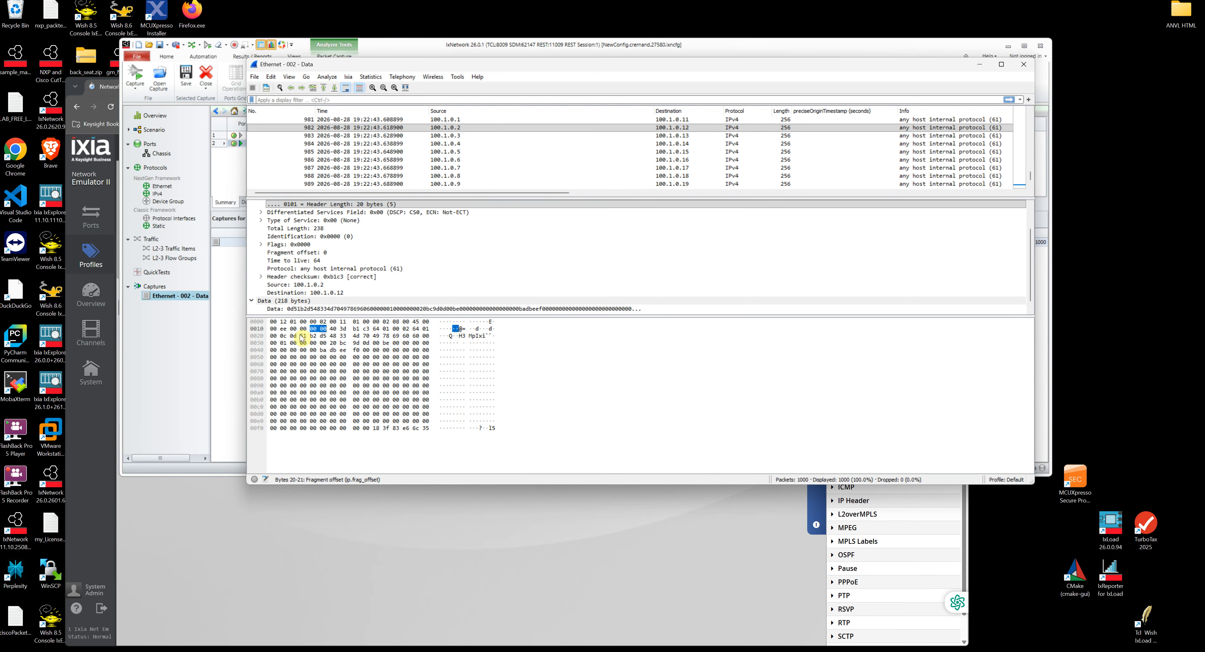
{"action": "left_click", "coordinate": [360, 329]}
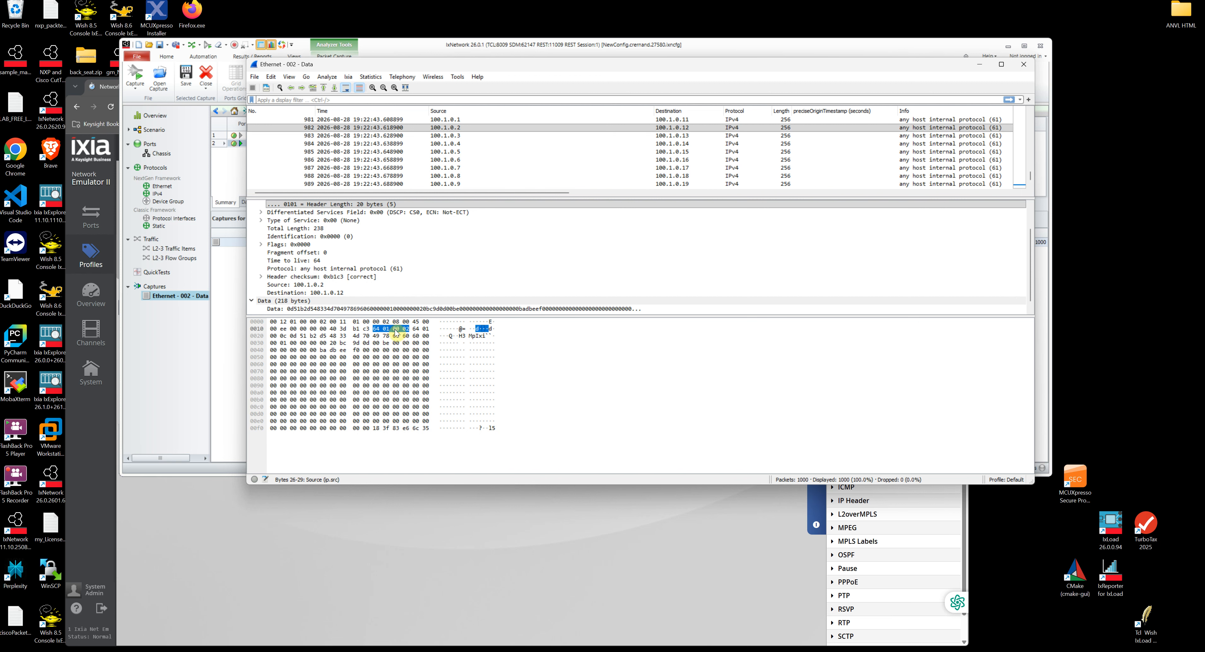
{"action": "left_click", "coordinate": [323, 356]}
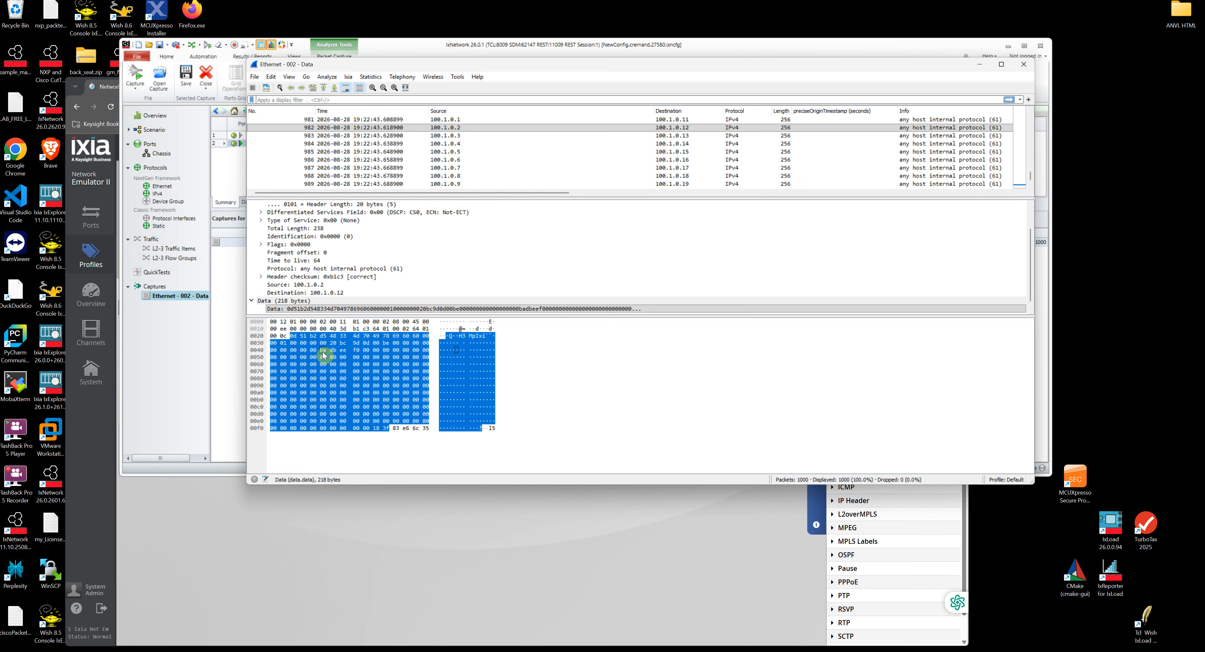
{"action": "left_click", "coordinate": [414, 322]}
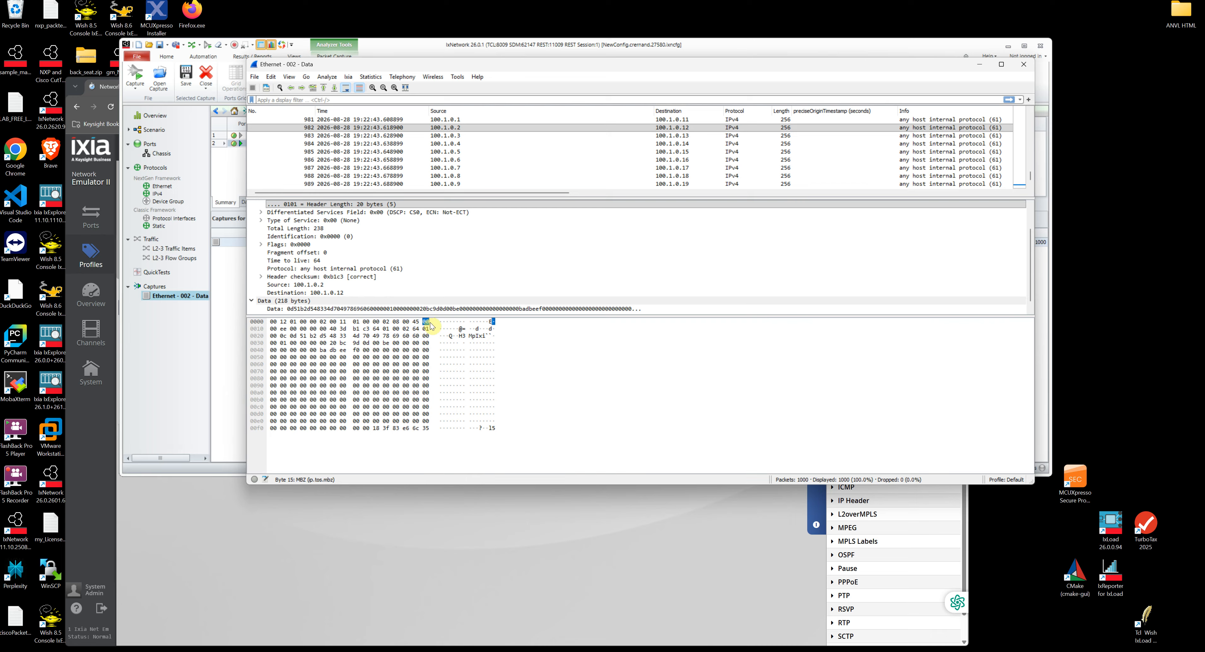
{"action": "left_click", "coordinate": [318, 351]}
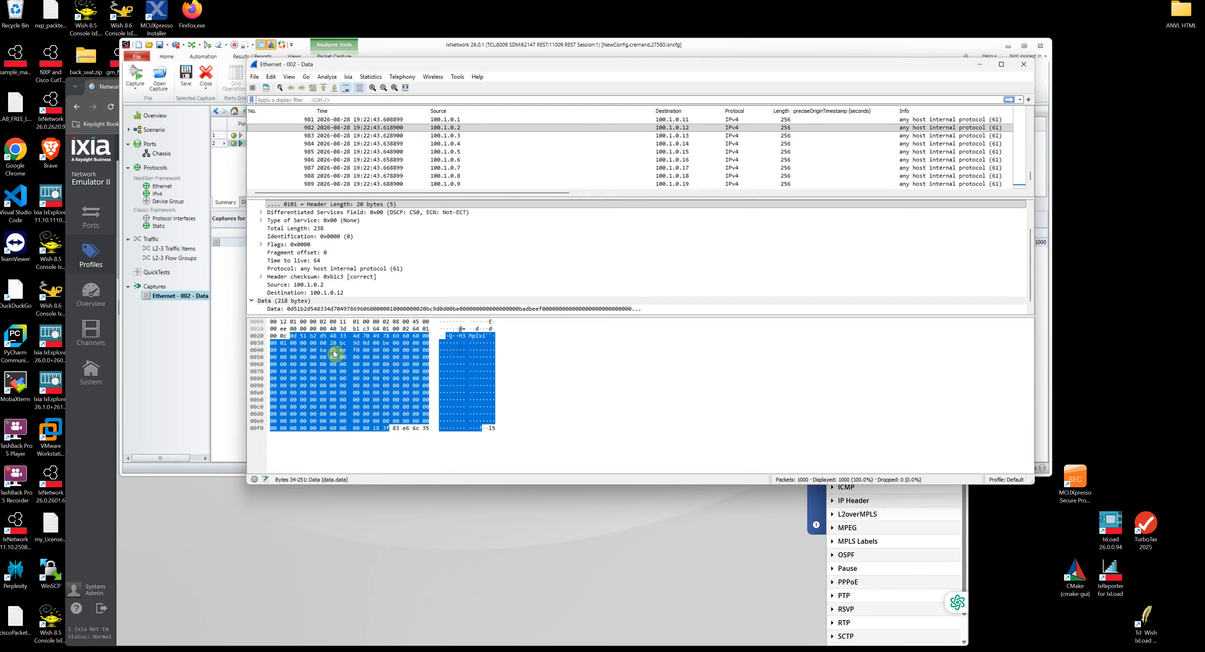
{"action": "left_click", "coordinate": [414, 321]}
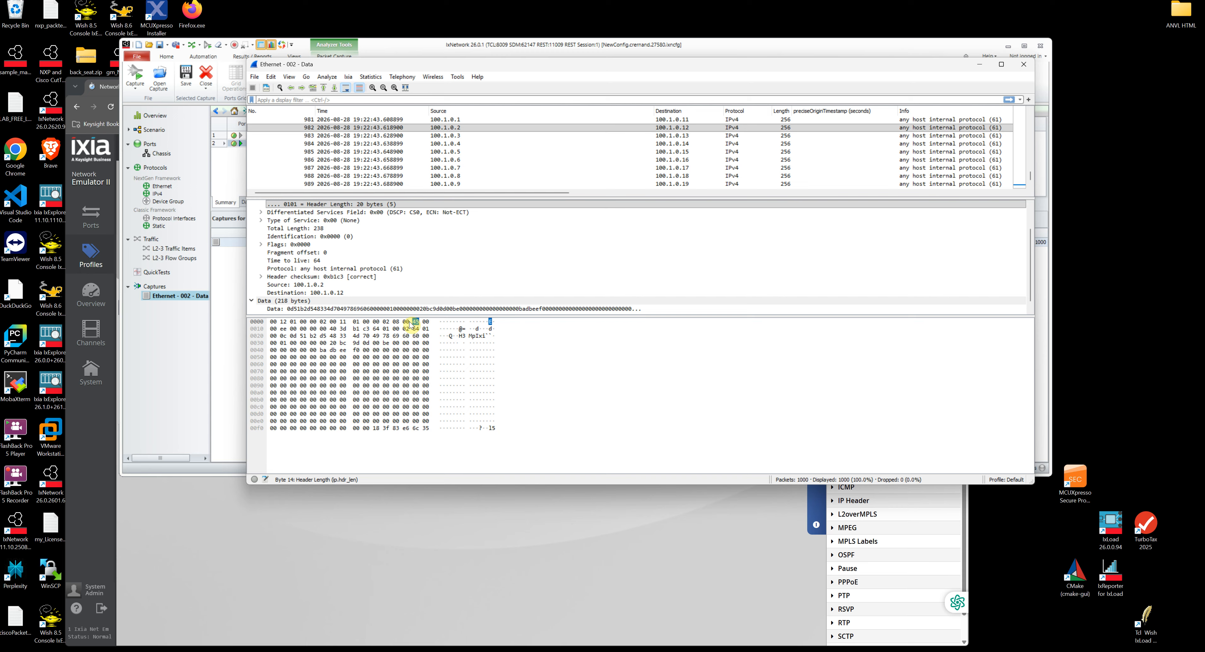
{"action": "left_click", "coordinate": [321, 337]}
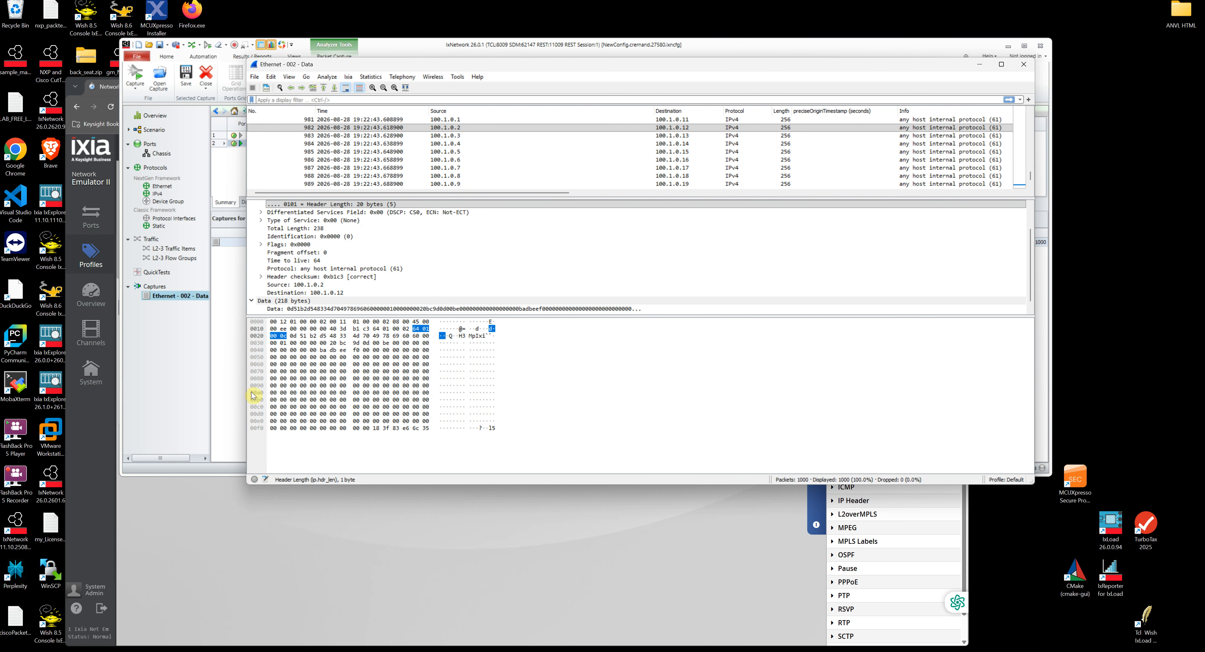
- Switch to Network Emulator II in the browser and reset the BADBEEF profile's statistics on Port1
{"action": "left_click", "coordinate": [597, 651]}
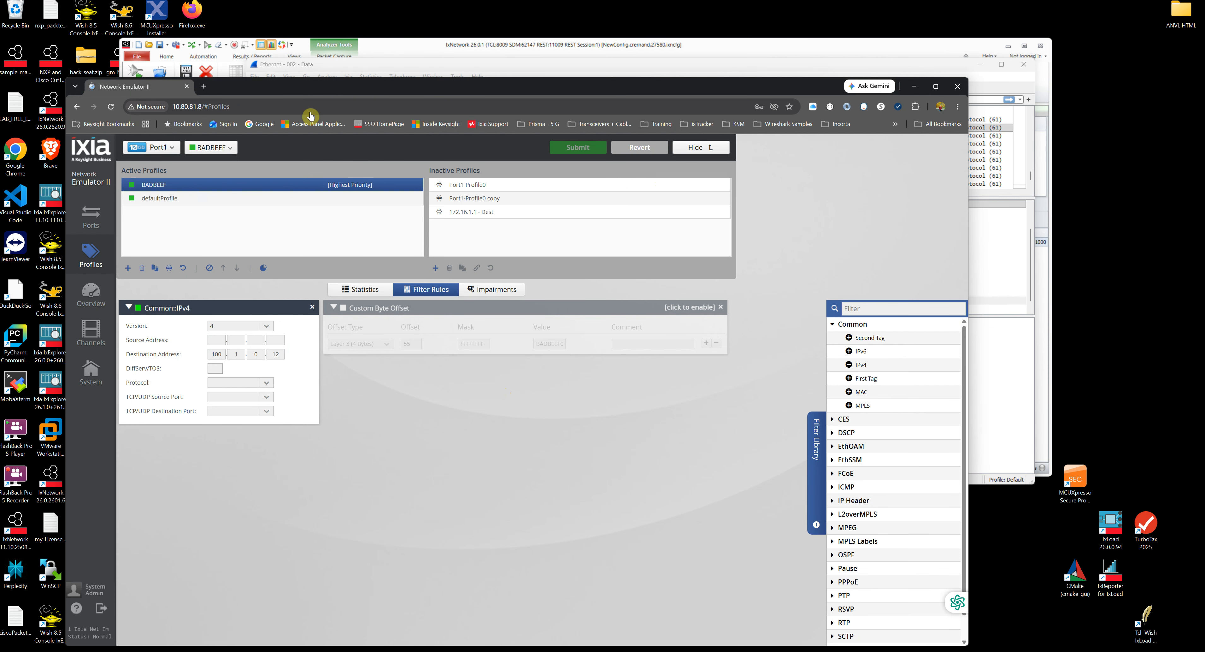
{"action": "left_click_drag", "start_coordinate": [266, 83], "coordinate": [294, 40]}
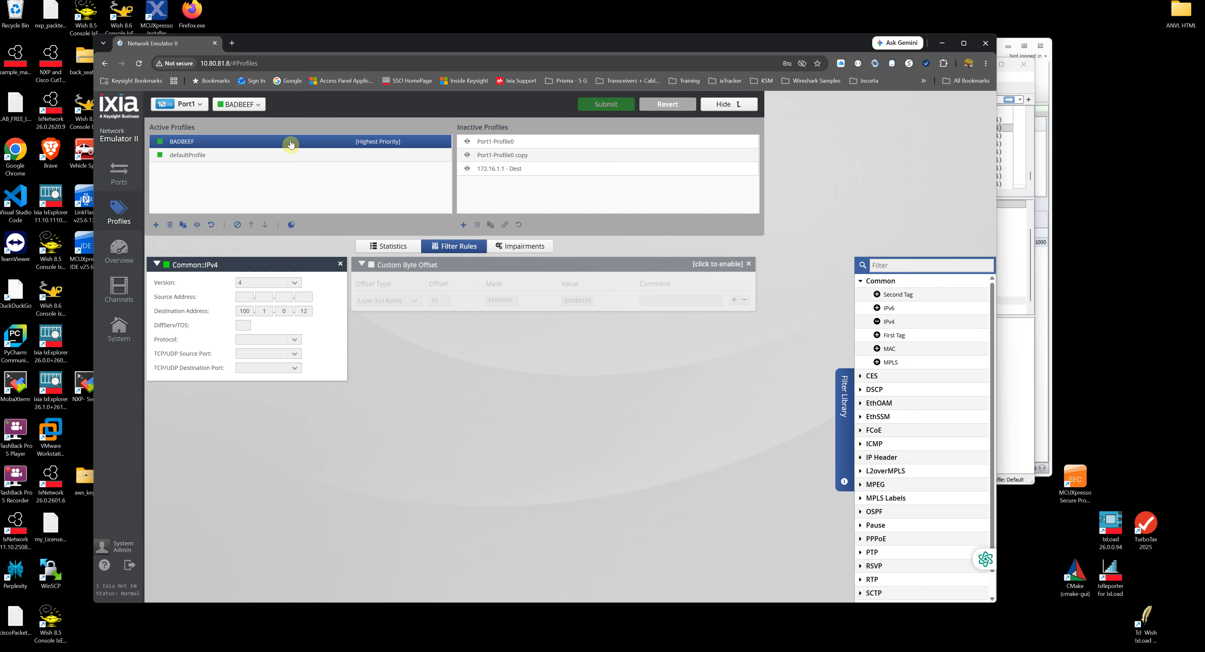
{"action": "left_click_drag", "start_coordinate": [354, 43], "coordinate": [325, 50]}
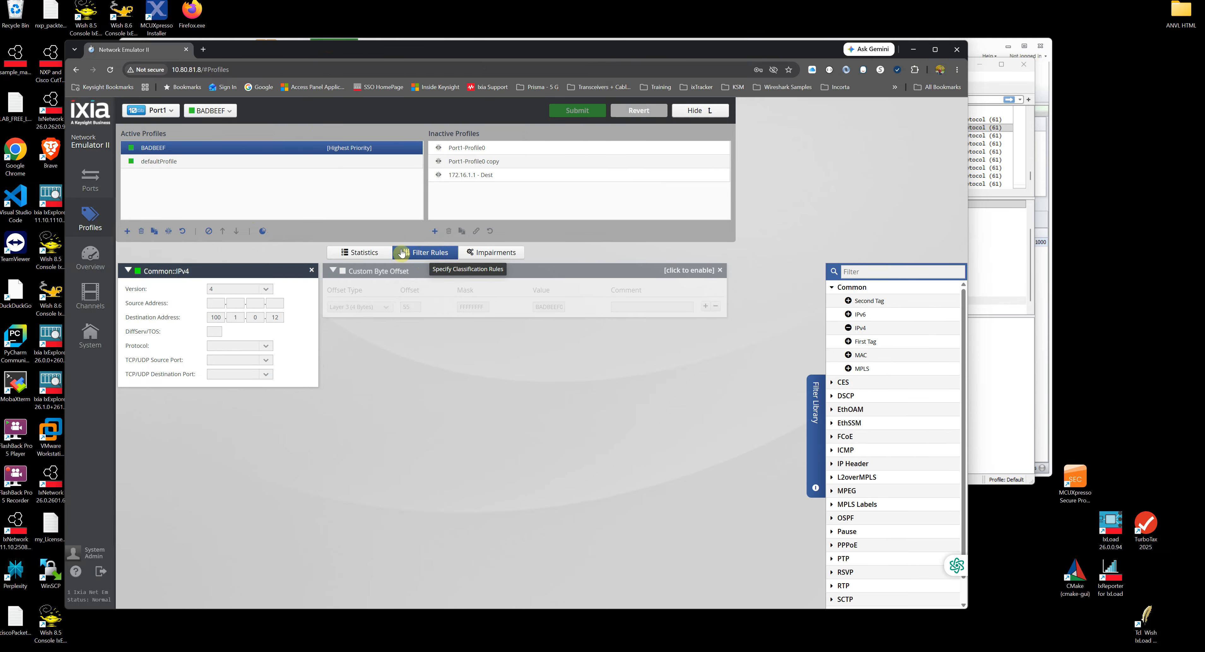
{"action": "left_click", "coordinate": [363, 252]}
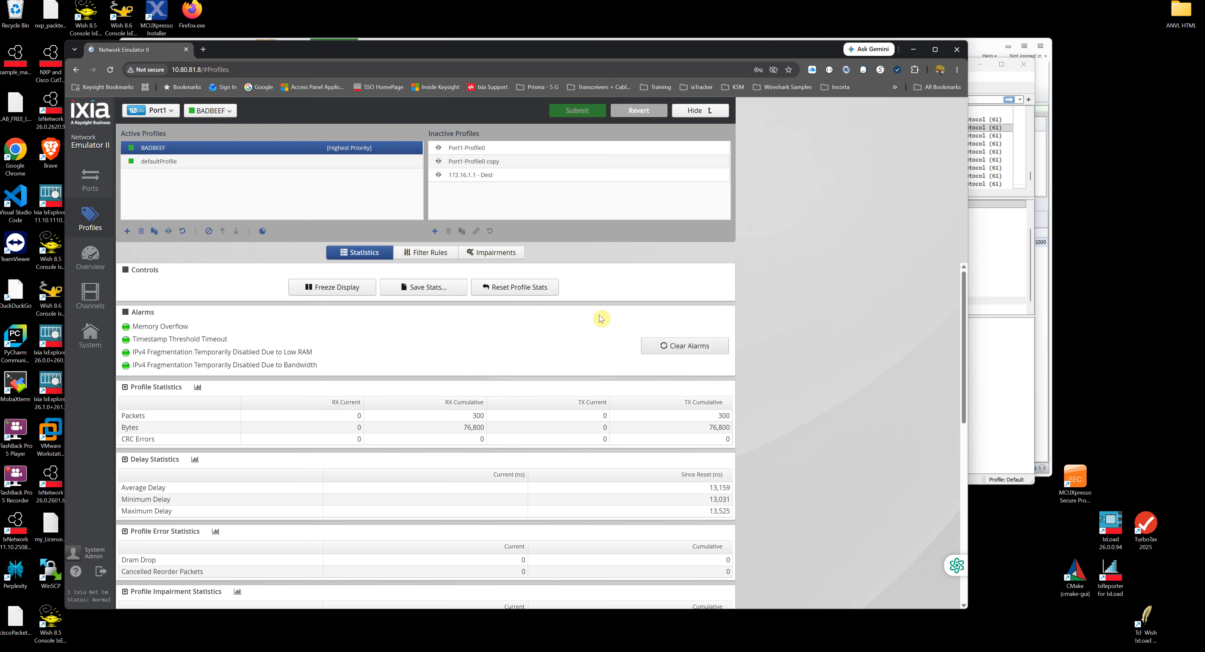
{"action": "left_click", "coordinate": [520, 290]}
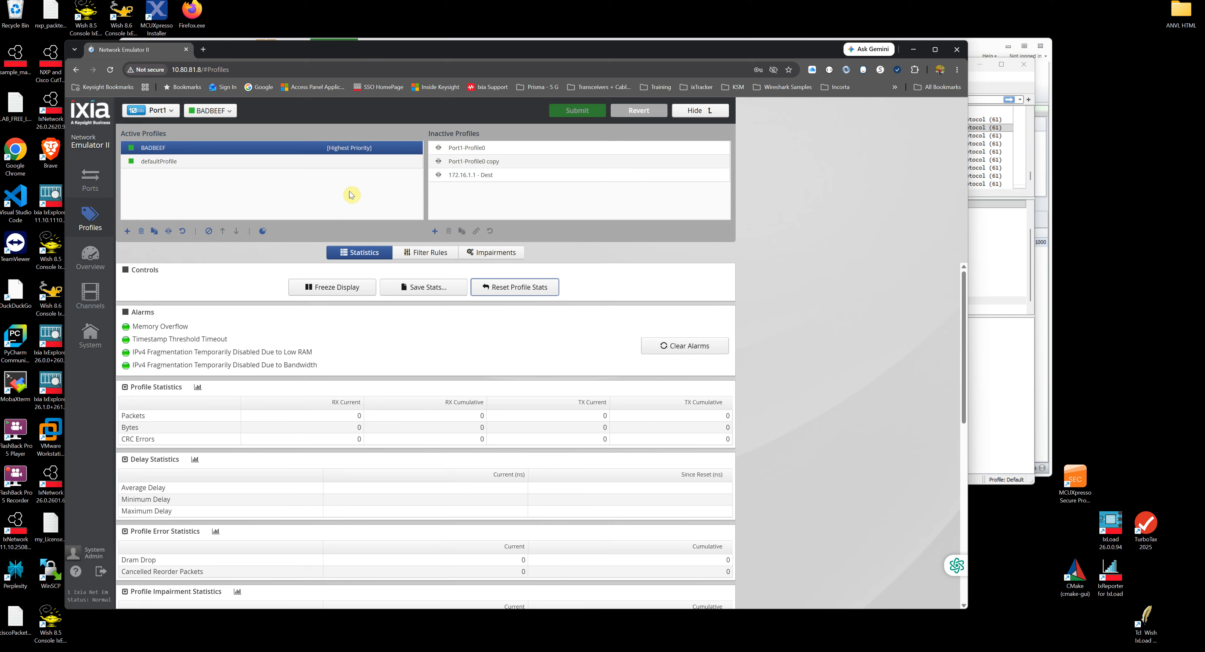
- Check the BADBEEF profile's filter rules against the captured packet destined for 100.1.0.12 in the Ethernet - 002 capture window
{"action": "left_click", "coordinate": [420, 255]}
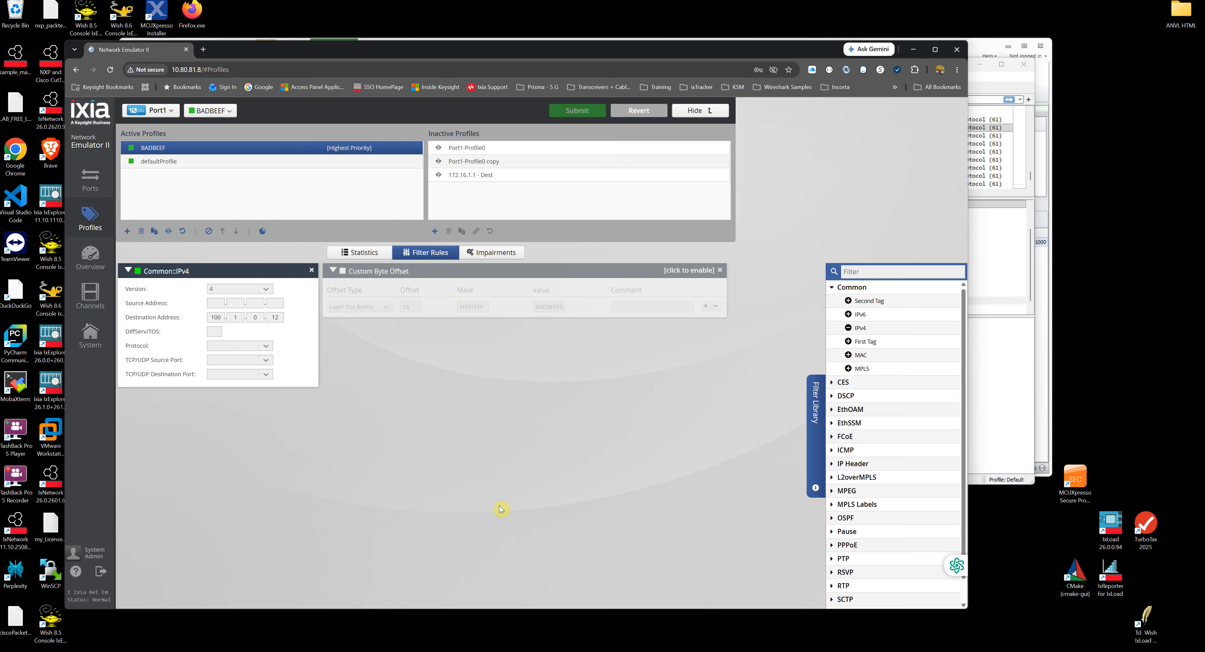
{"action": "key", "text": "alt+Tab"}
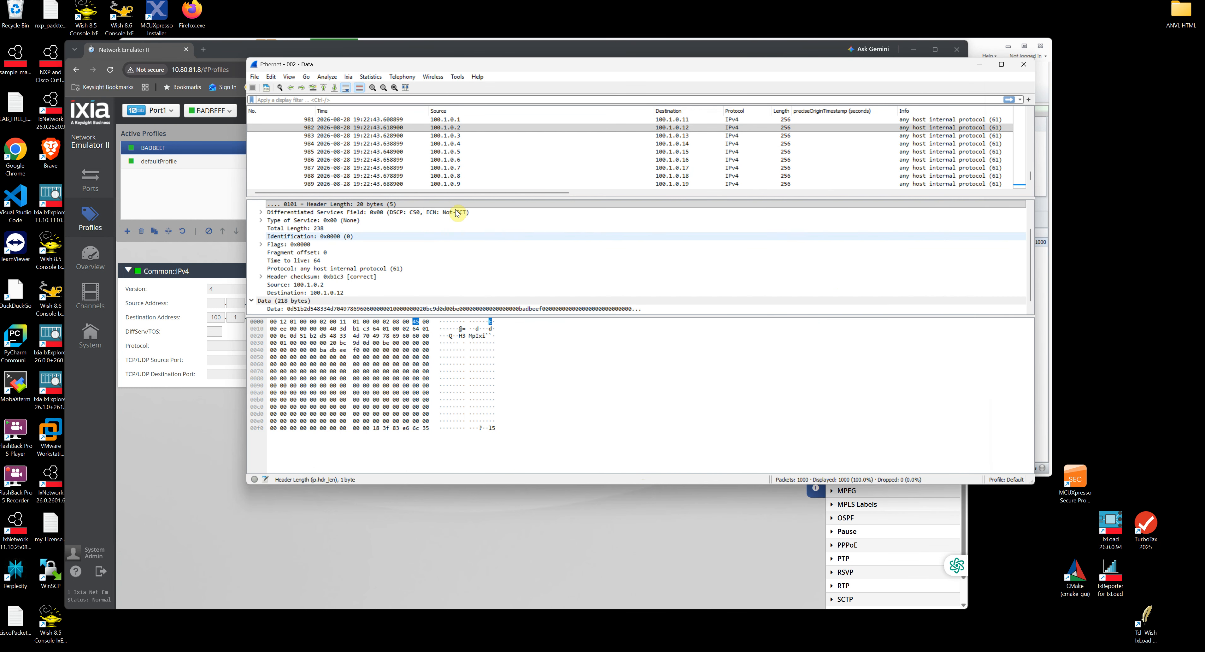
{"action": "left_click", "coordinate": [681, 129]}
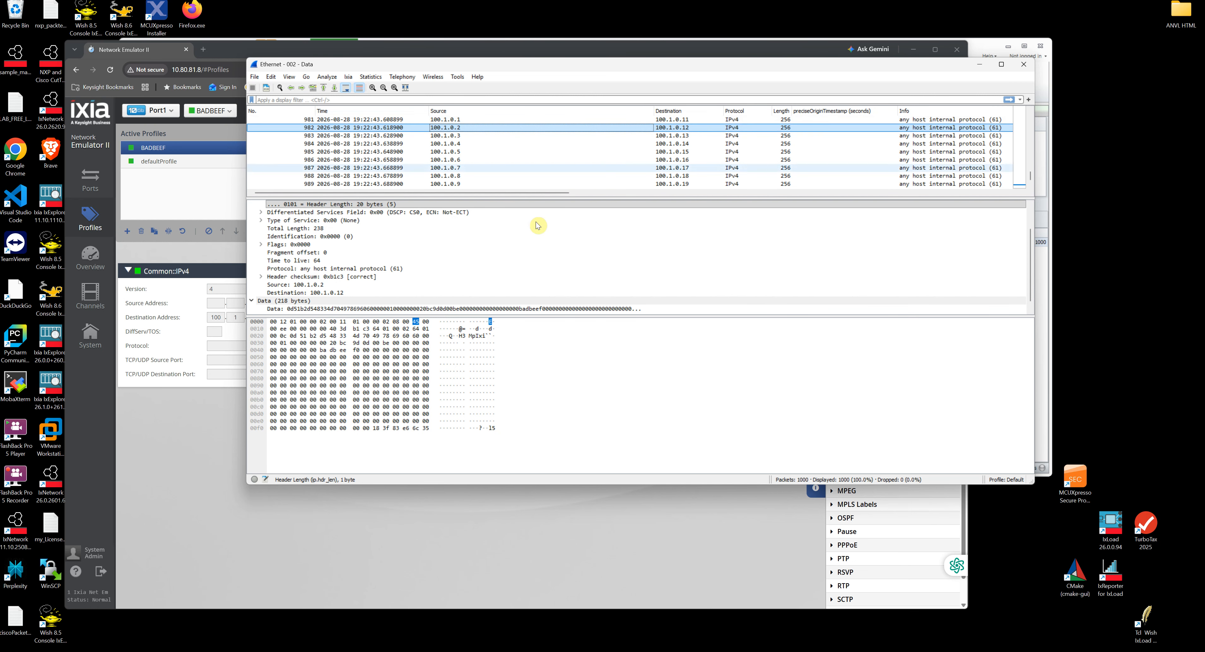
- Check packet 982's hex payload, switch to Network Emulator II, and enable and submit the BADBEEF profile's Custom Byte Offset filter
{"action": "left_click", "coordinate": [362, 355]}
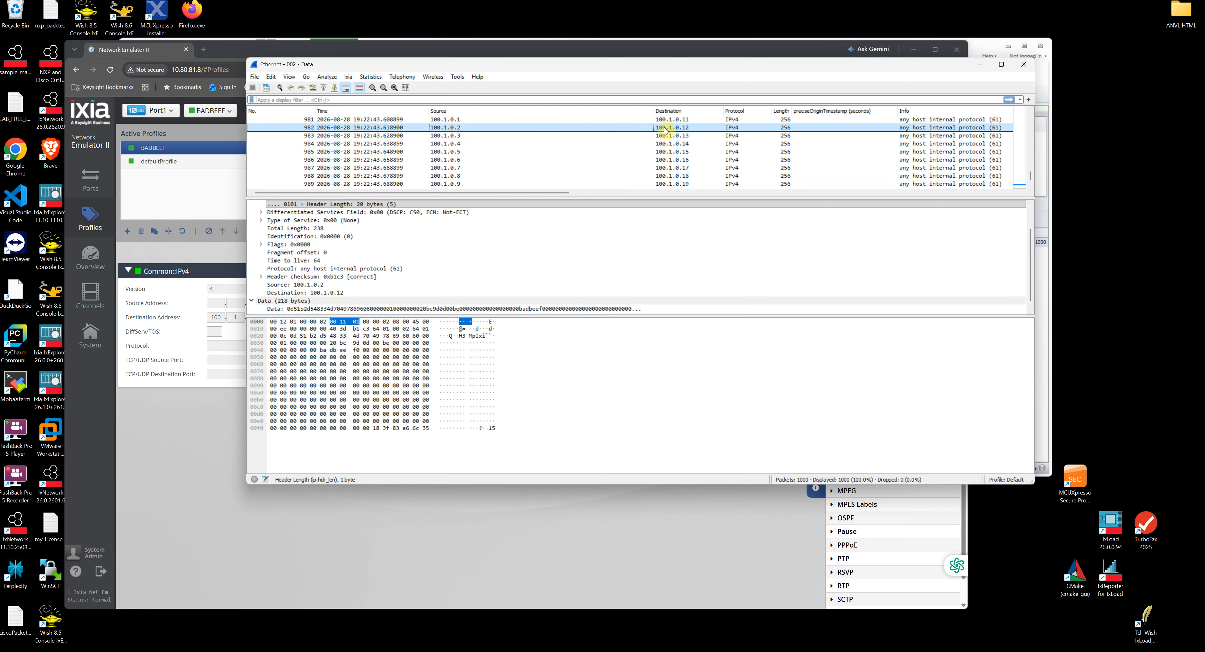
{"action": "left_click", "coordinate": [343, 351]}
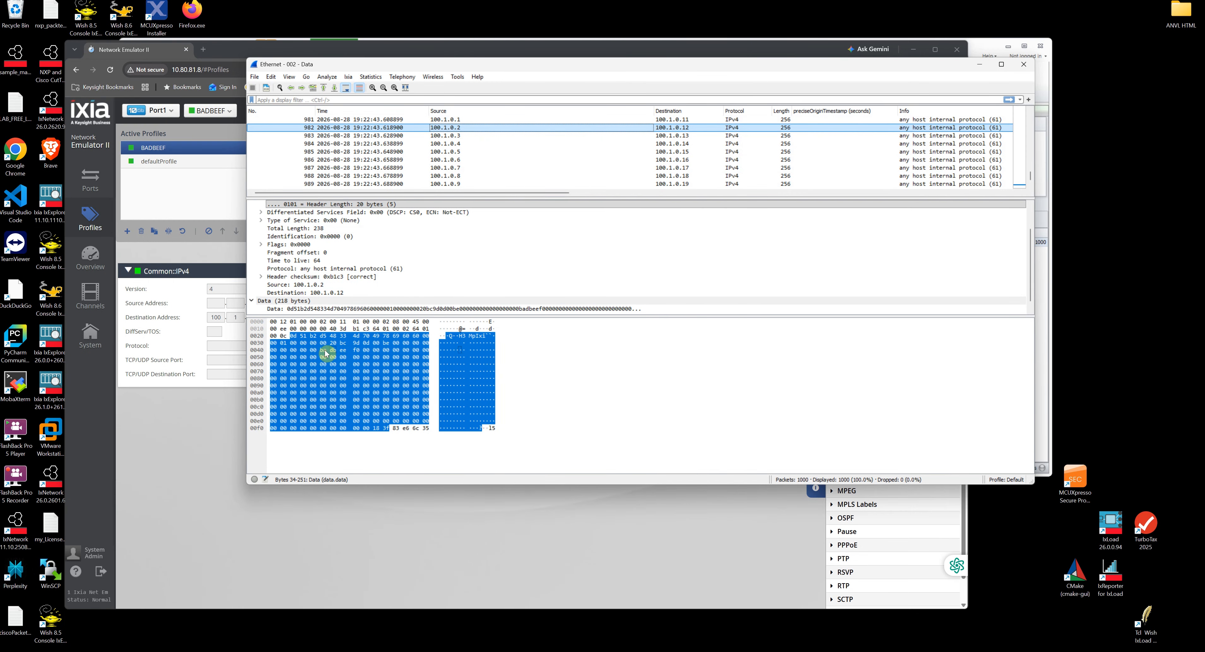
{"action": "left_click", "coordinate": [230, 438]}
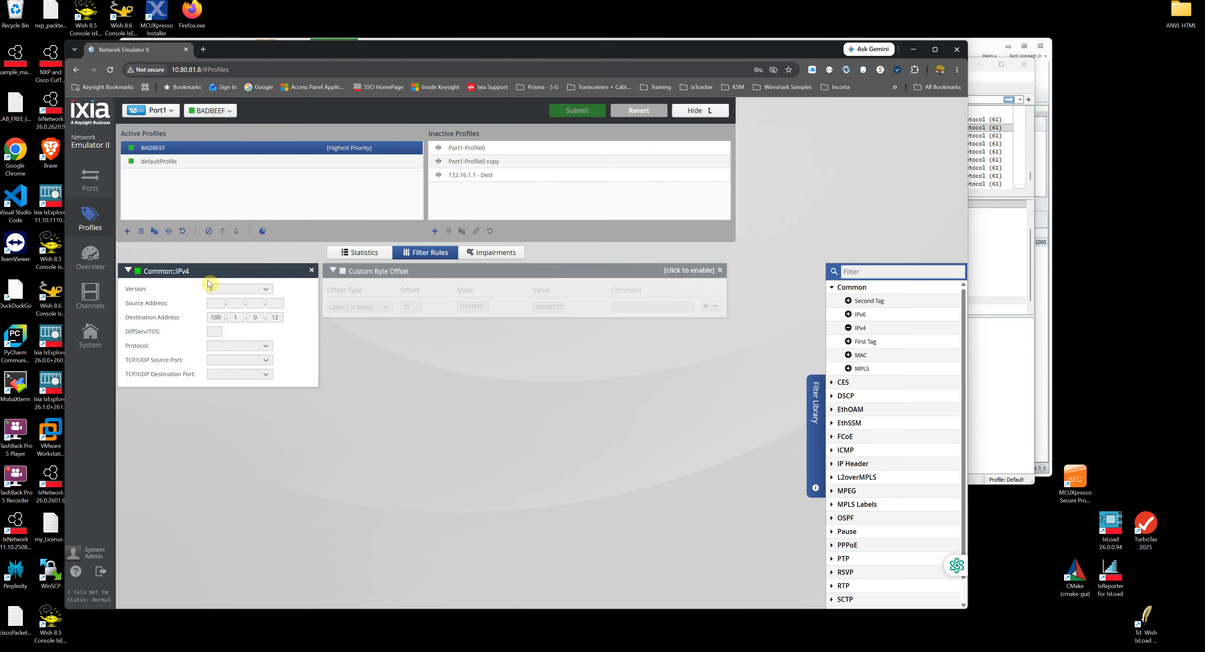
{"action": "left_click", "coordinate": [343, 275]}
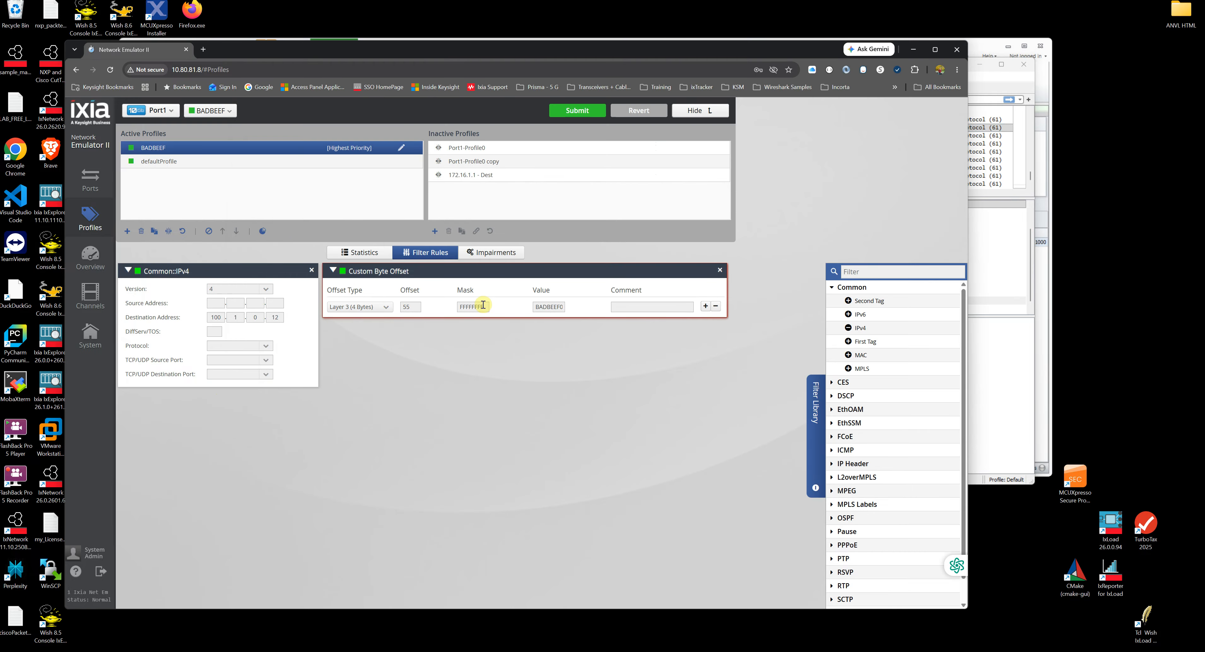
{"action": "left_click", "coordinate": [585, 115]}
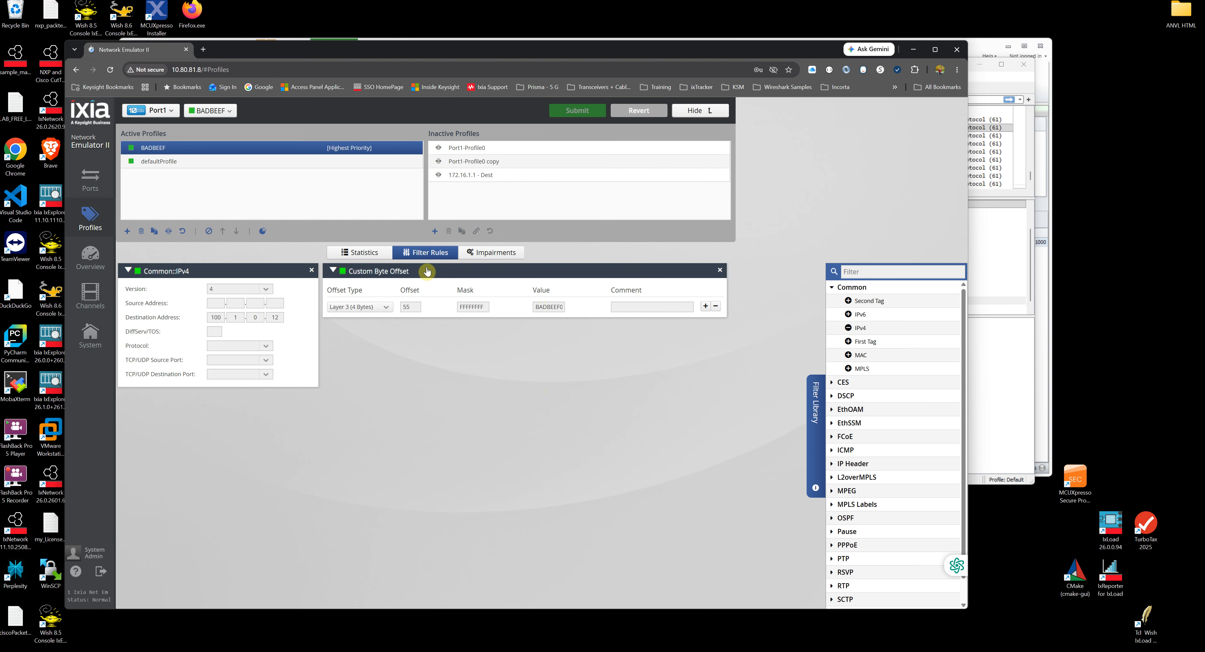
- Run the traffic in IxNetwork and compare the BADBEEF and defaultProfile statistics on Port1 in Network Emulator II
{"action": "left_click", "coordinate": [369, 252]}
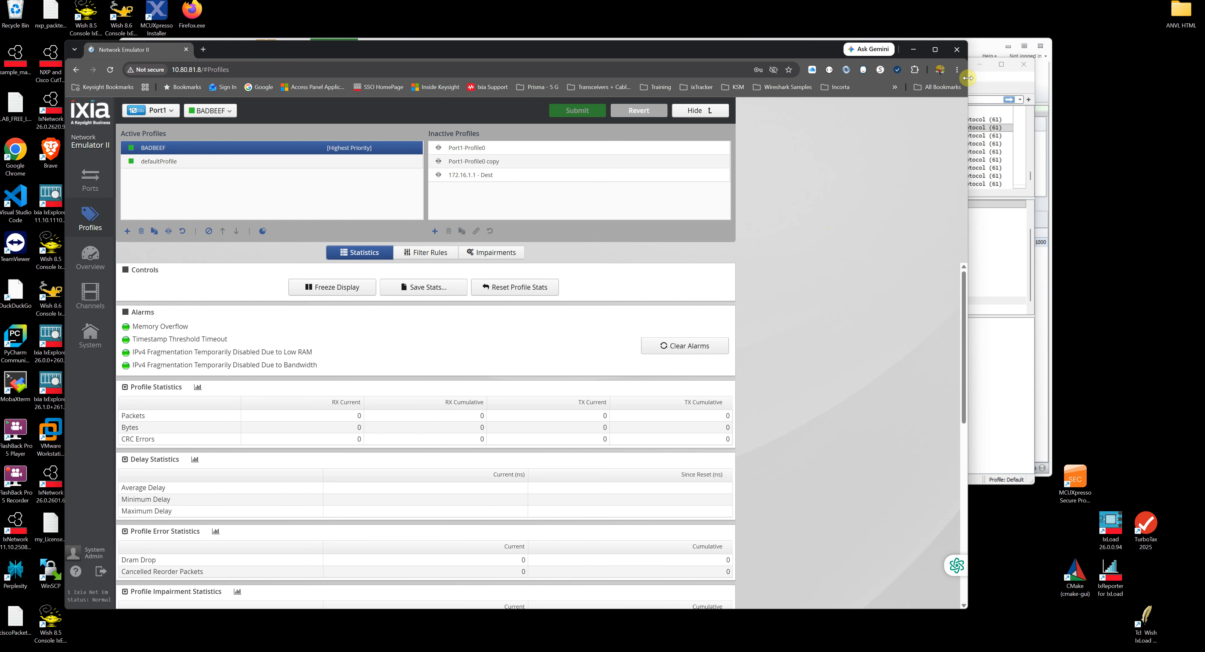
{"action": "left_click", "coordinate": [980, 46]}
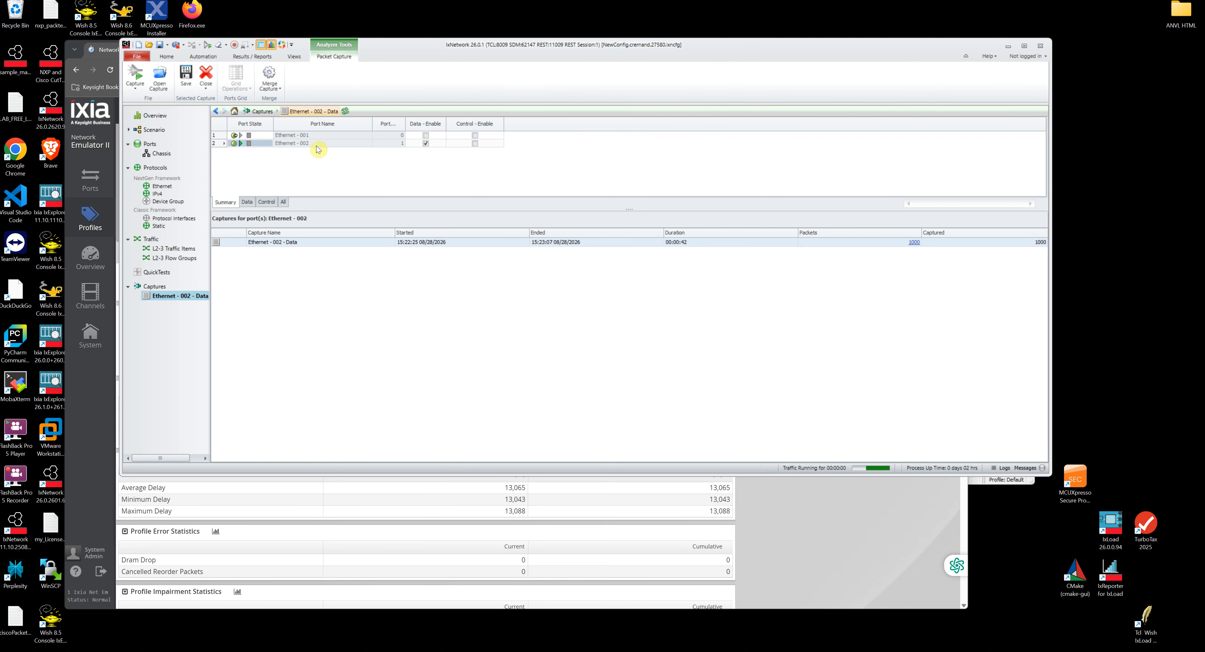
{"action": "left_click", "coordinate": [797, 542]}
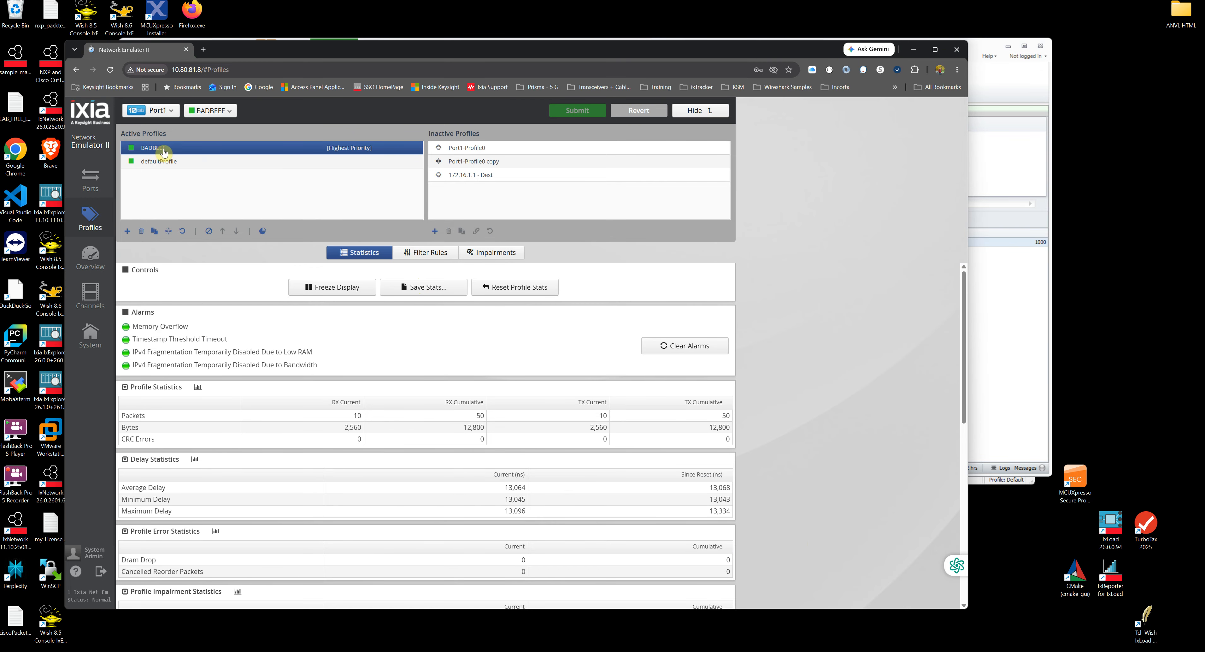
{"action": "left_click", "coordinate": [163, 162]}
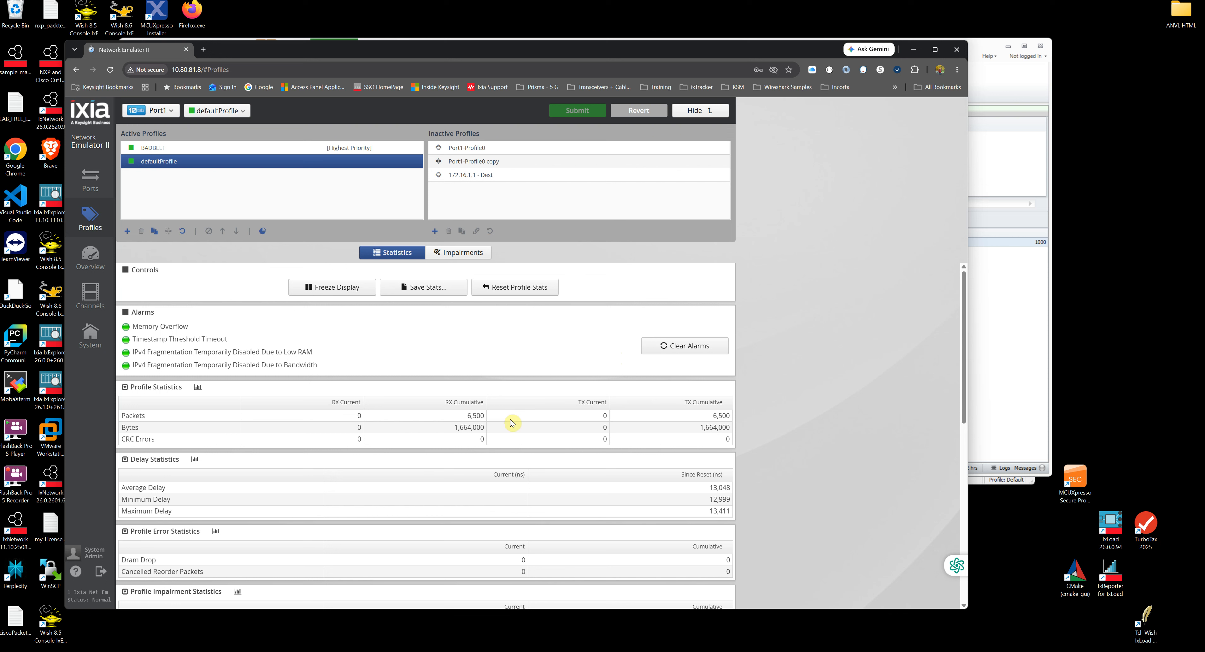
{"action": "left_click", "coordinate": [175, 149]}
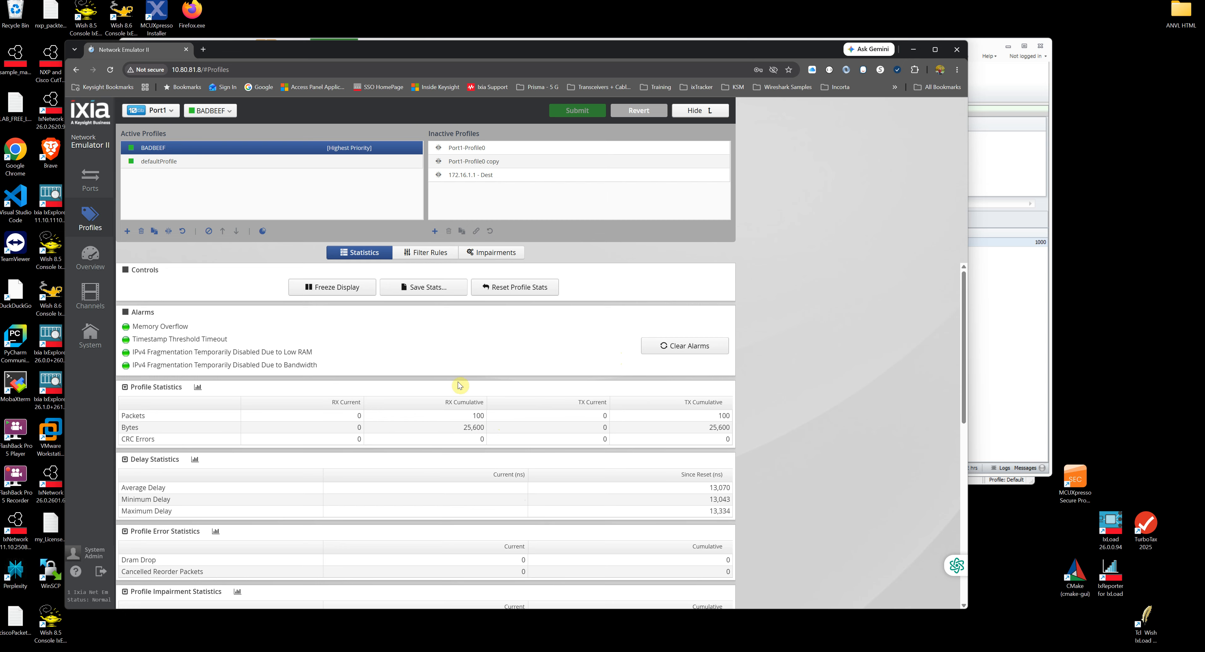
- Enable the BADBEEF profile's Correction and Modification impairment and set the Modify 1 value to 01234567
{"action": "left_click", "coordinate": [423, 254]}
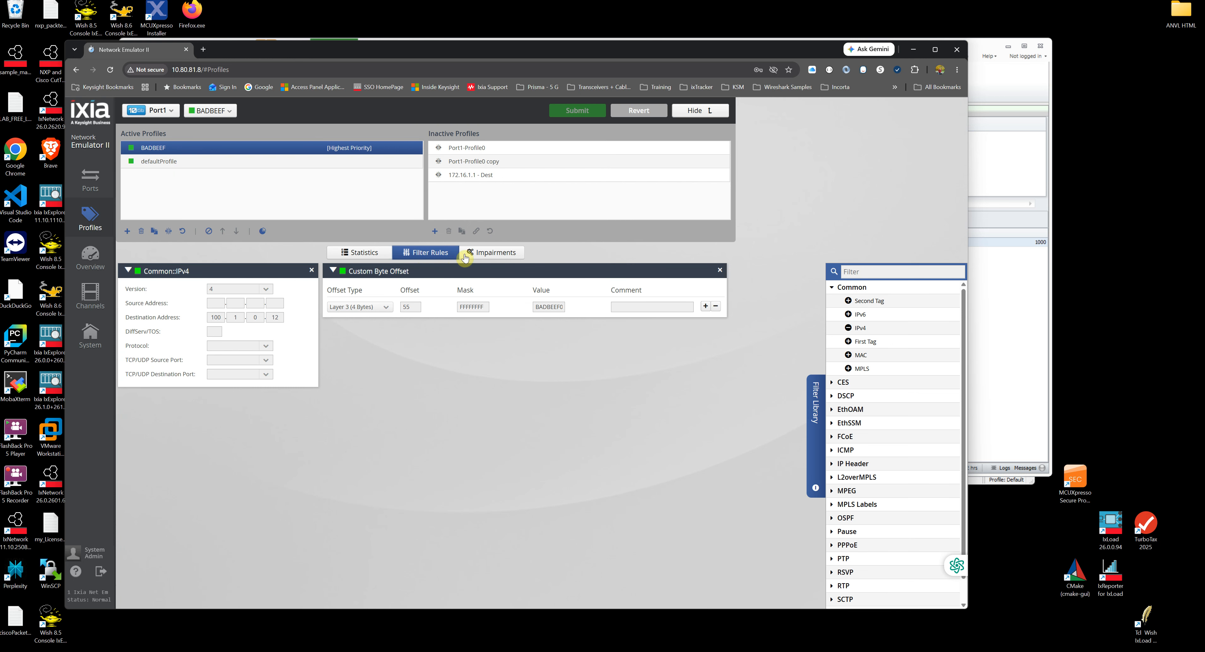
{"action": "left_click", "coordinate": [491, 253]}
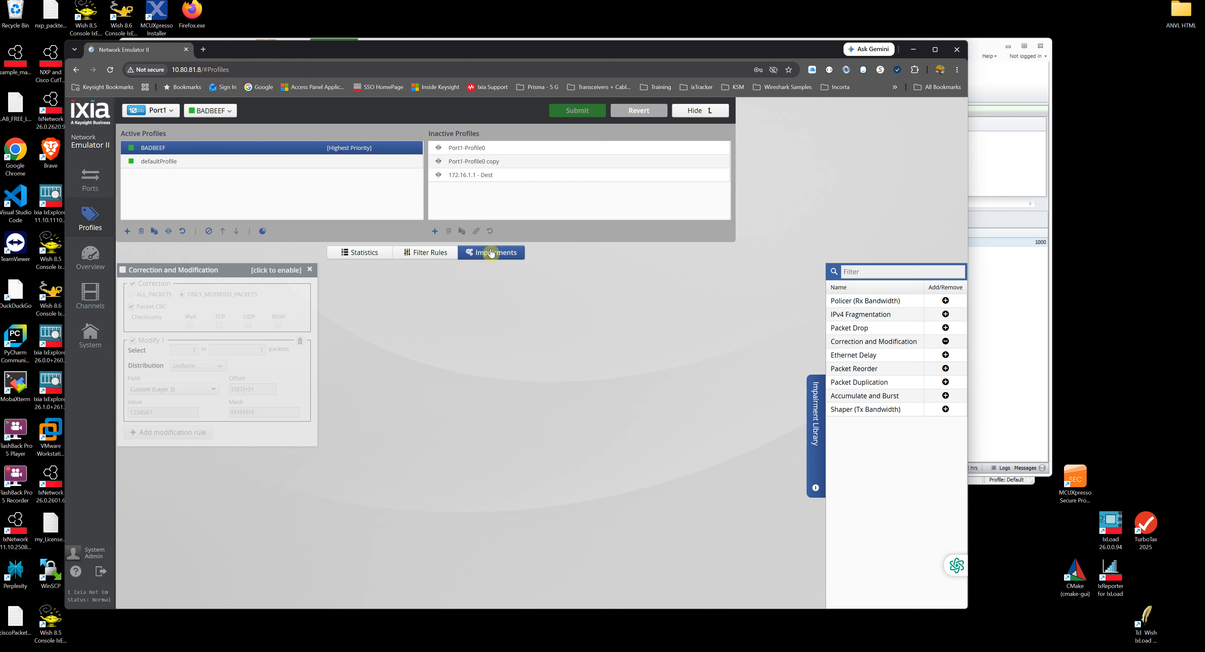
{"action": "left_click", "coordinate": [123, 270]}
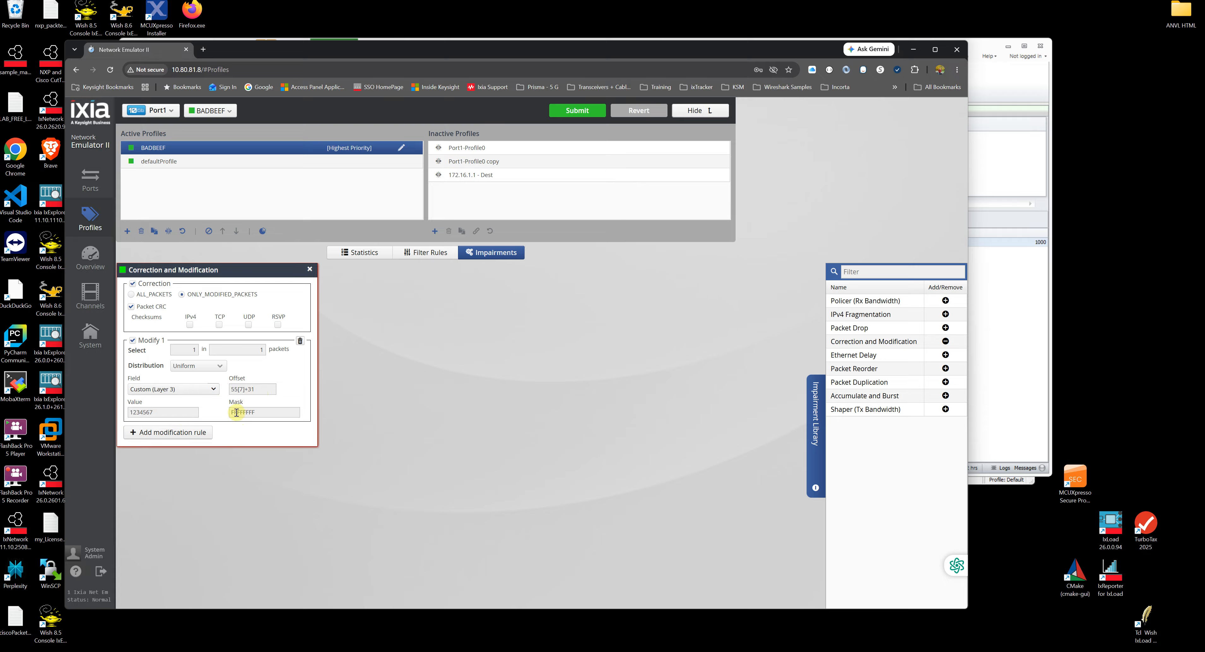
{"action": "left_click", "coordinate": [131, 411]}
{"action": "type", "text": "0"}
{"action": "left_click", "coordinate": [262, 483]}
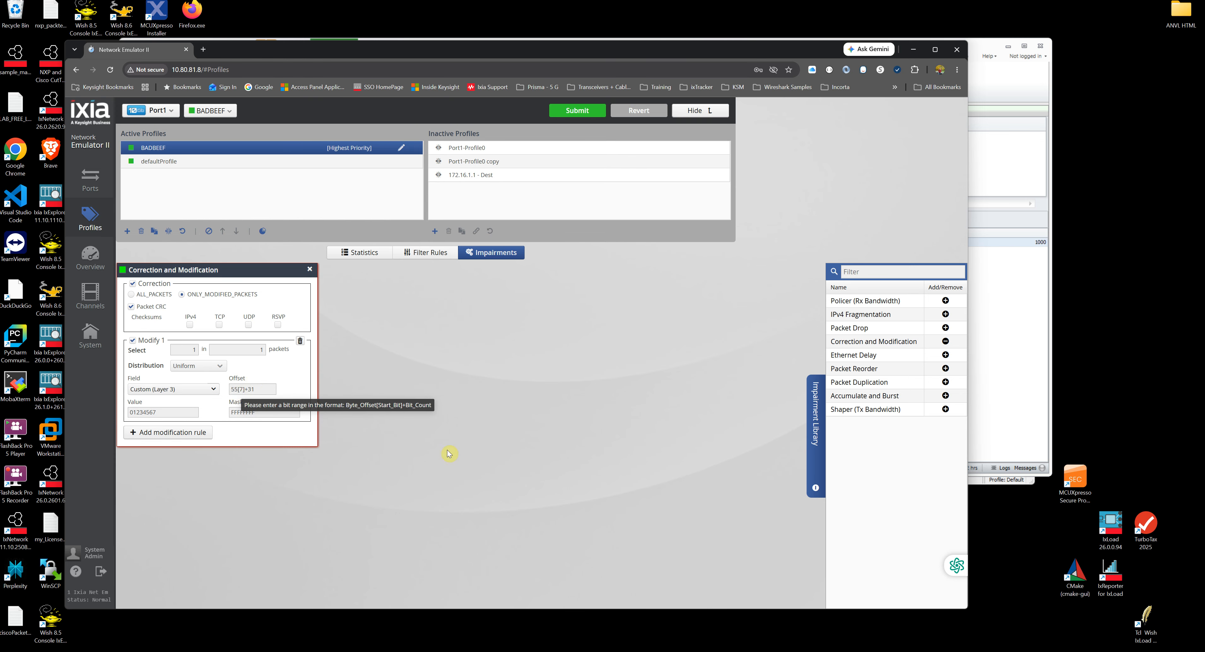
- Check the modification offset against packet 982's bytes in the capture window, set the Modify 1 value to 12345678, and submit the profile
{"action": "left_click", "coordinate": [795, 651]}
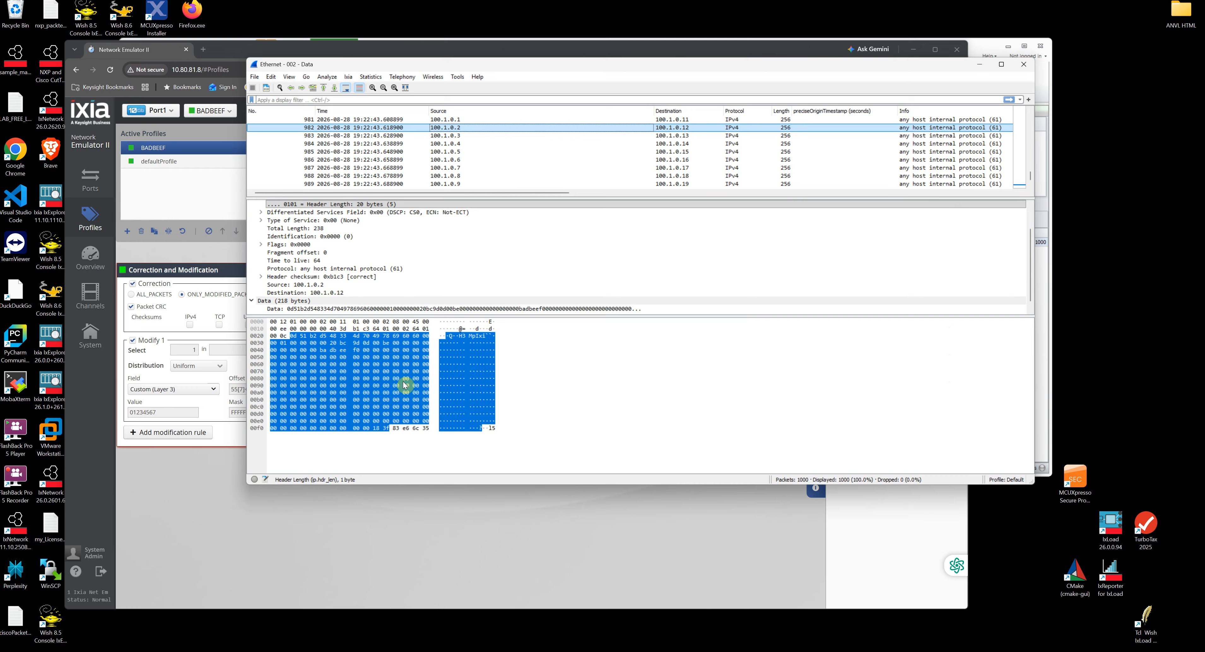
{"action": "left_click_drag", "start_coordinate": [546, 65], "coordinate": [645, 66]}
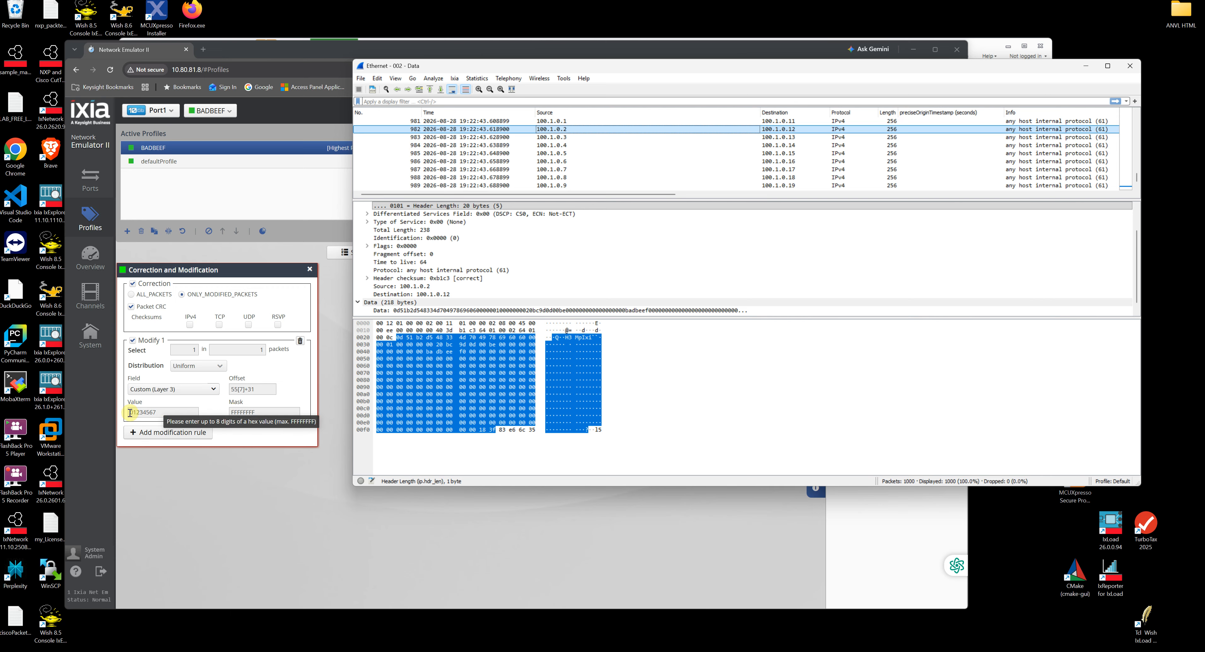
{"action": "left_click", "coordinate": [161, 412]}
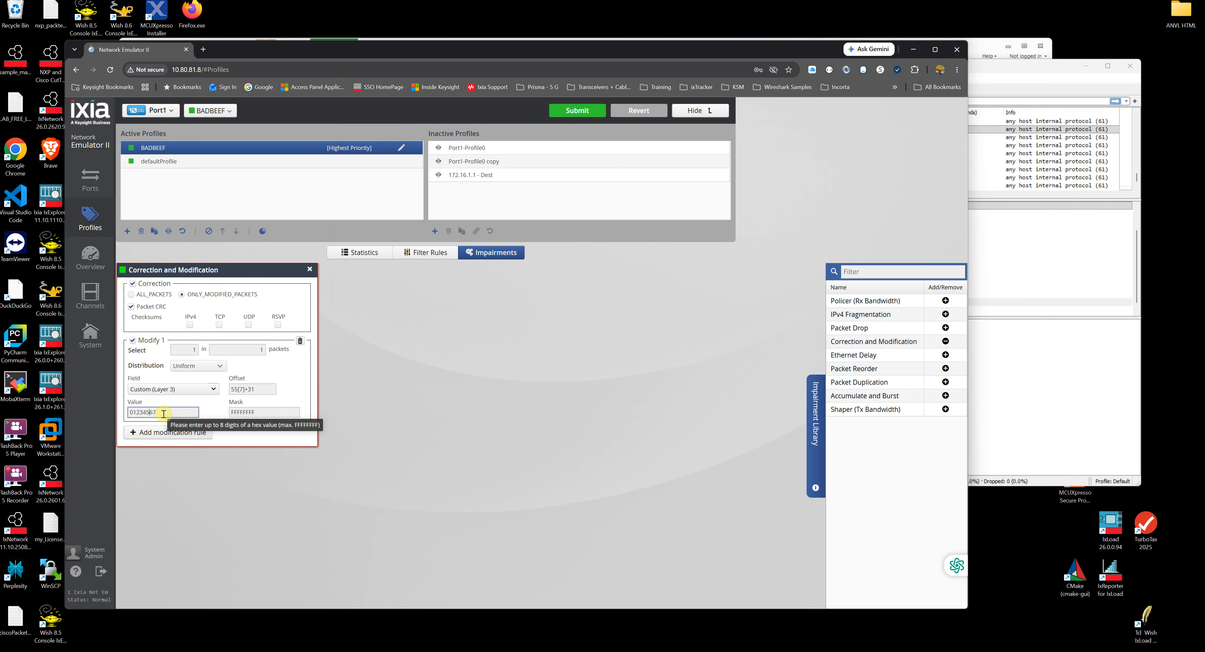
{"action": "key", "text": "Left"}
{"action": "key", "text": "Left"}
{"action": "key", "text": "Left"}
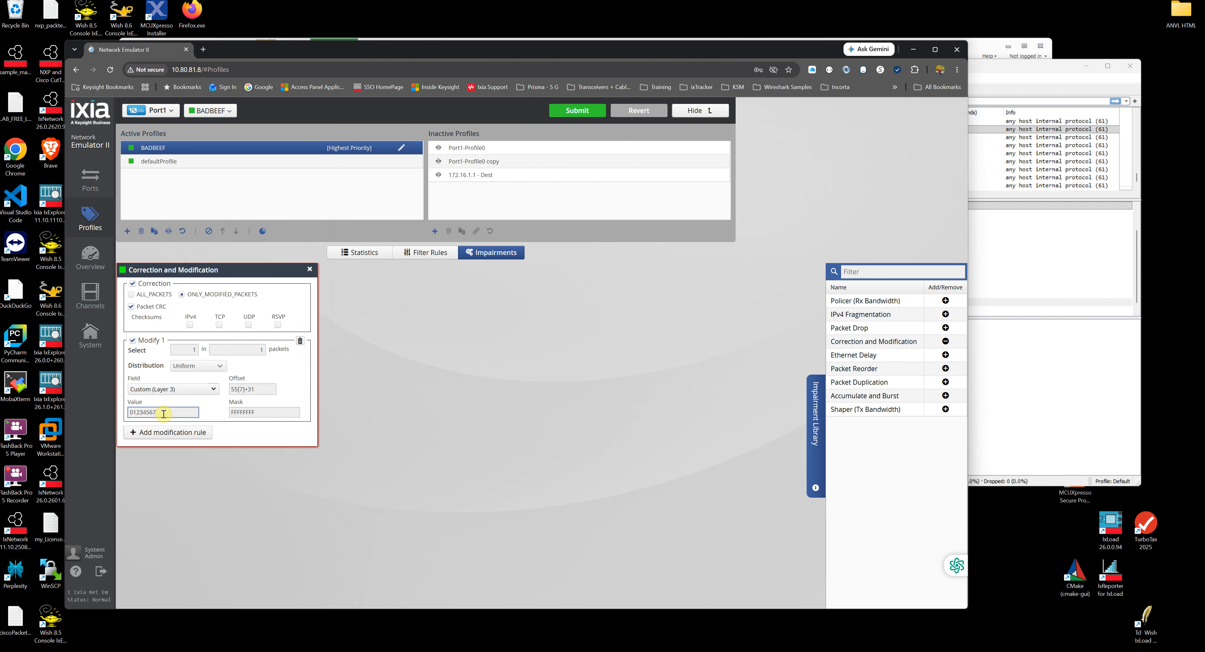
{"action": "key", "text": "BackSpace"}
{"action": "type", "text": "8"}
{"action": "left_click", "coordinate": [575, 111]}
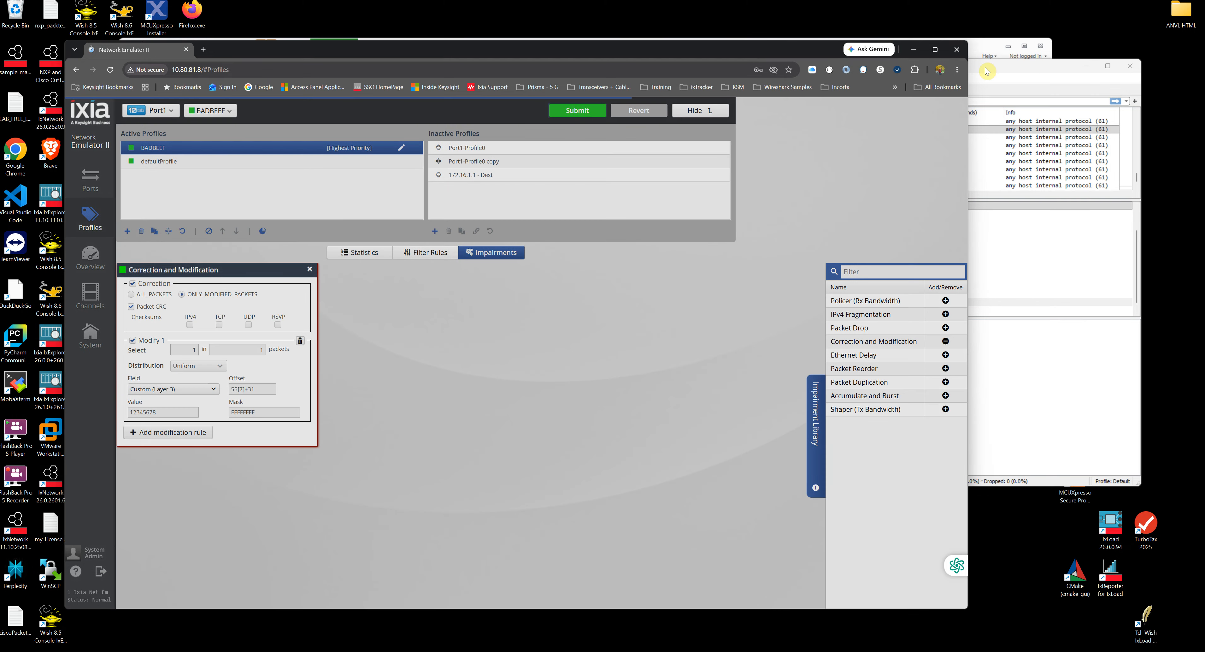
- Close the old Ethernet - 002 capture window, switch to IxNetwork, and start a new Ethernet - 002 data capture with traffic running
{"action": "left_click", "coordinate": [987, 68]}
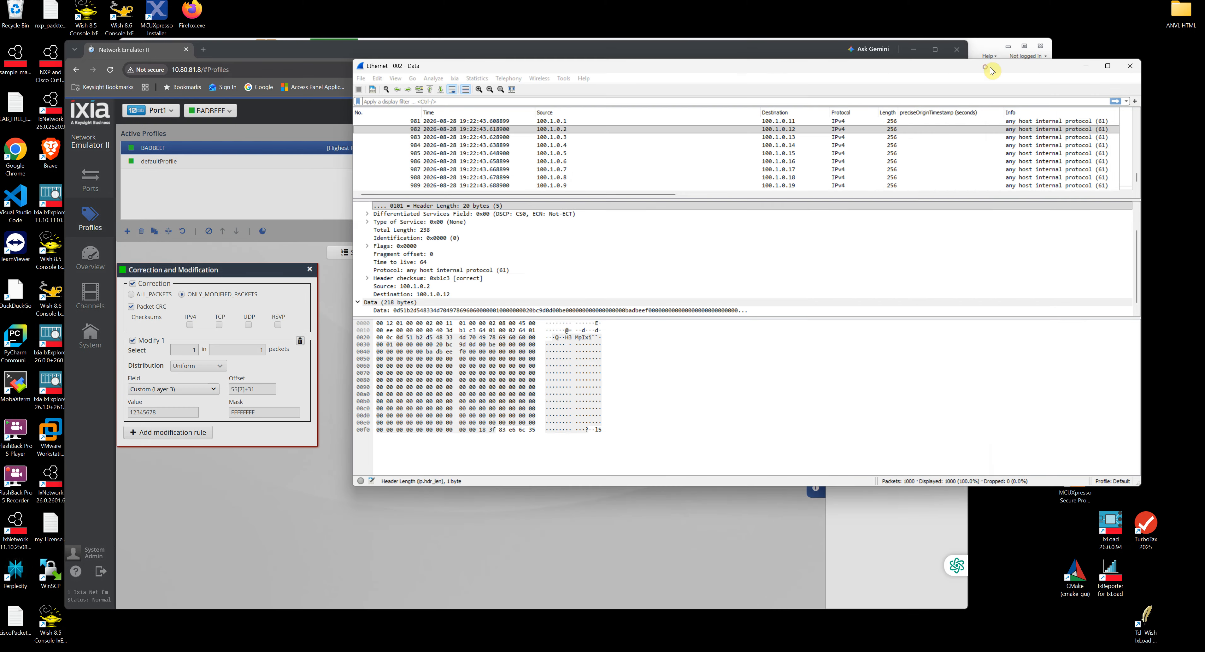
{"action": "left_click", "coordinate": [1130, 65]}
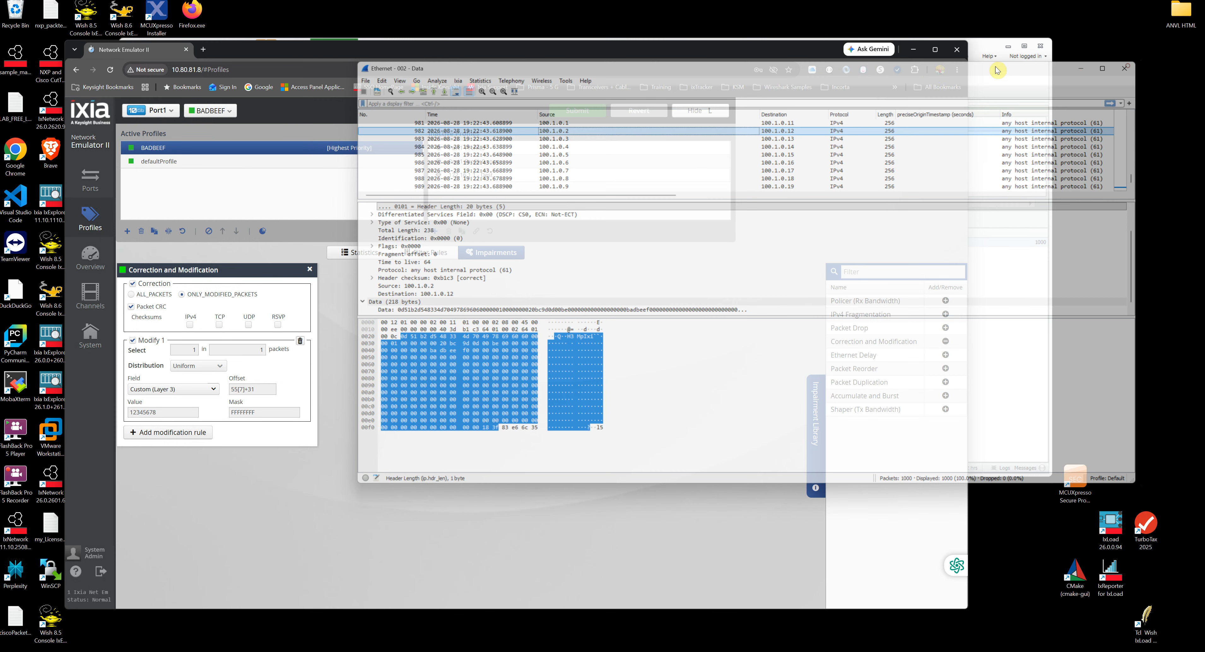
{"action": "left_click", "coordinate": [987, 46]}
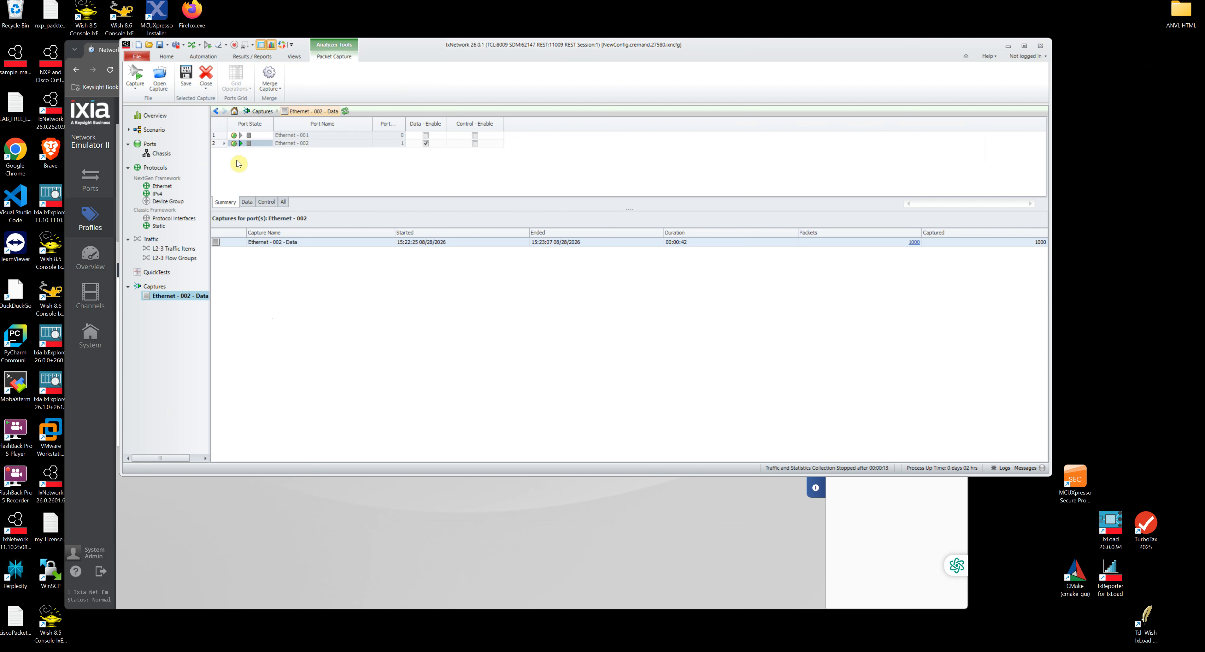
{"action": "left_click", "coordinate": [240, 144]}
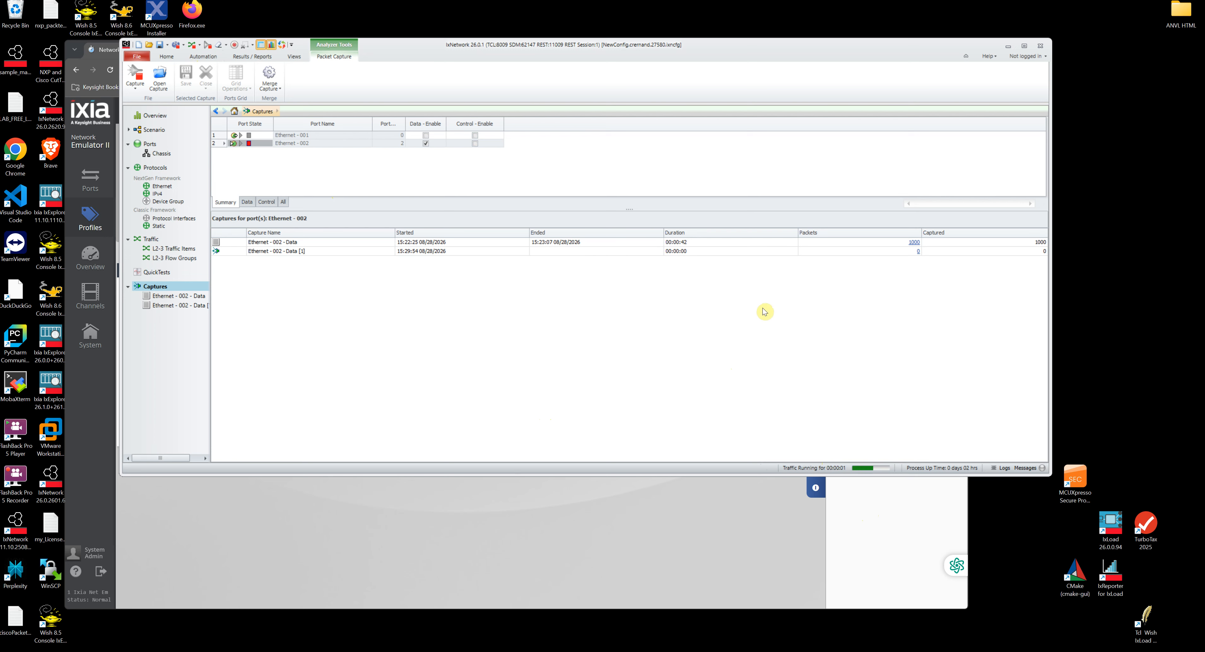
- Switch to Network Emulator II and review the statistics of defaultProfile and BADBEEF on Port1
{"action": "left_click", "coordinate": [849, 553]}
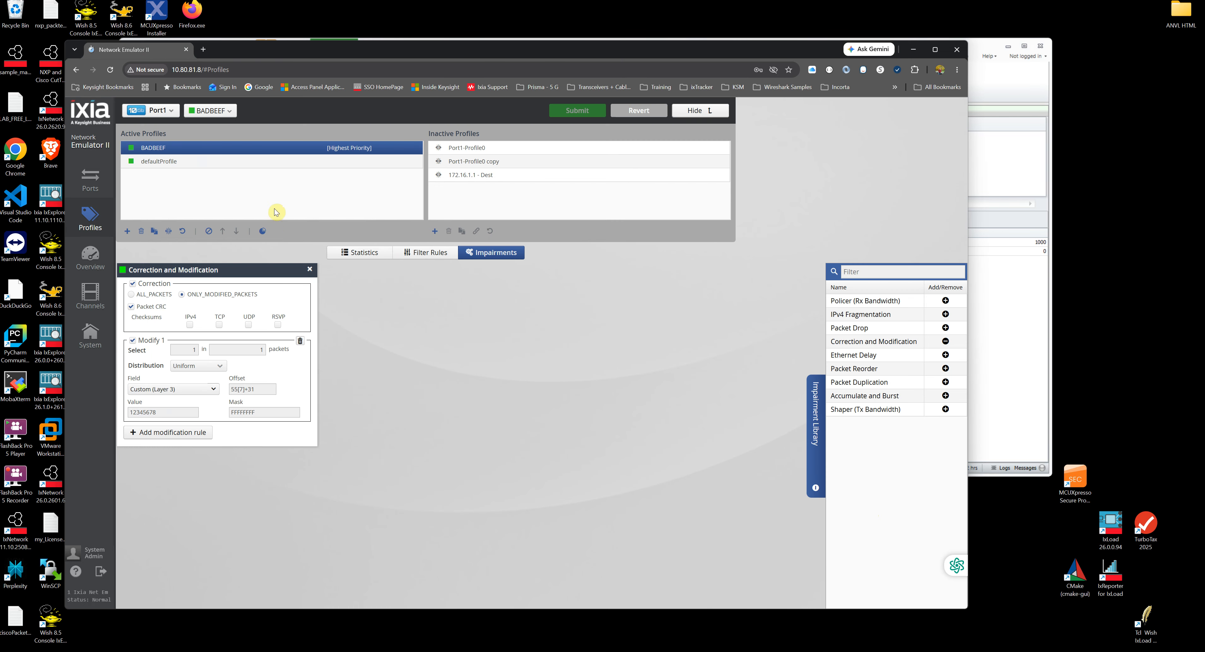
{"action": "left_click", "coordinate": [206, 167]}
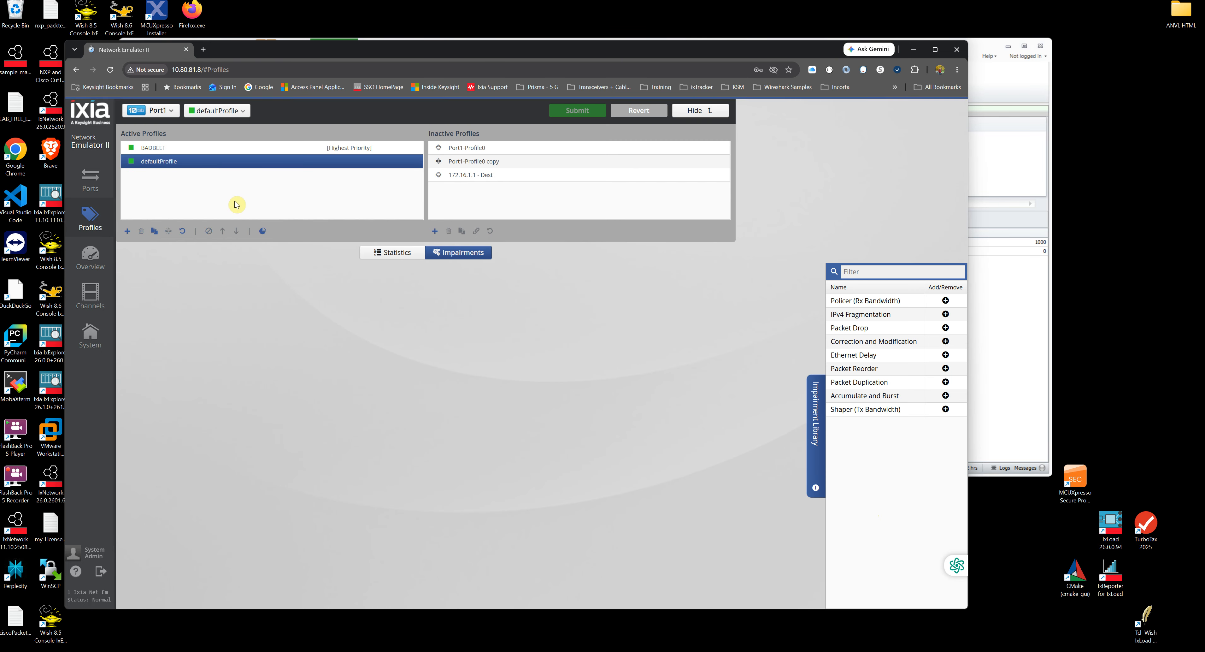
{"action": "left_click", "coordinate": [395, 251]}
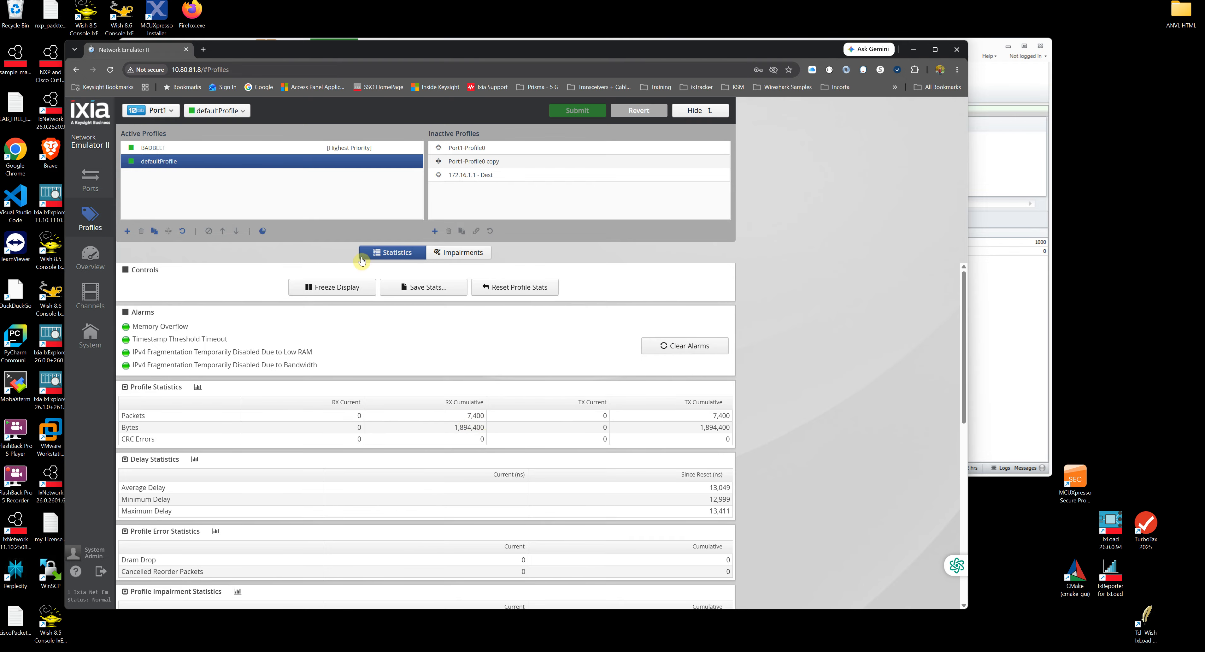
{"action": "left_click", "coordinate": [218, 149]}
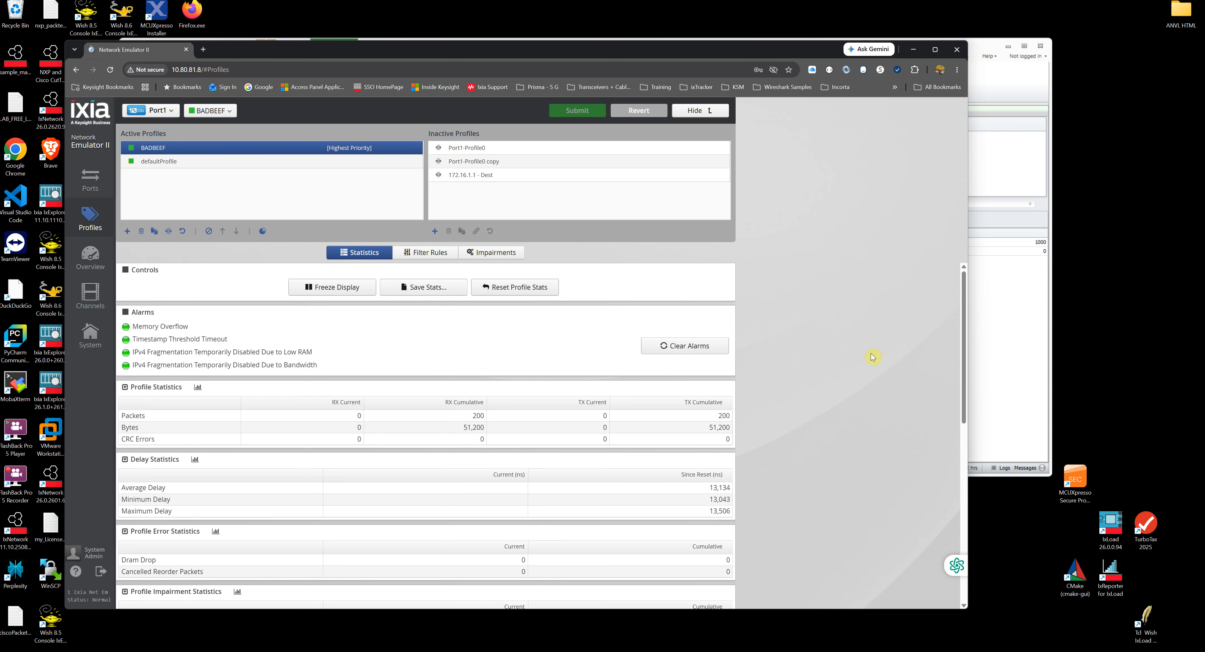
- Switch to IxNetwork, stop the Ethernet - 002 capture, and open the packets of the newly recorded capture
{"action": "left_click", "coordinate": [1009, 321]}
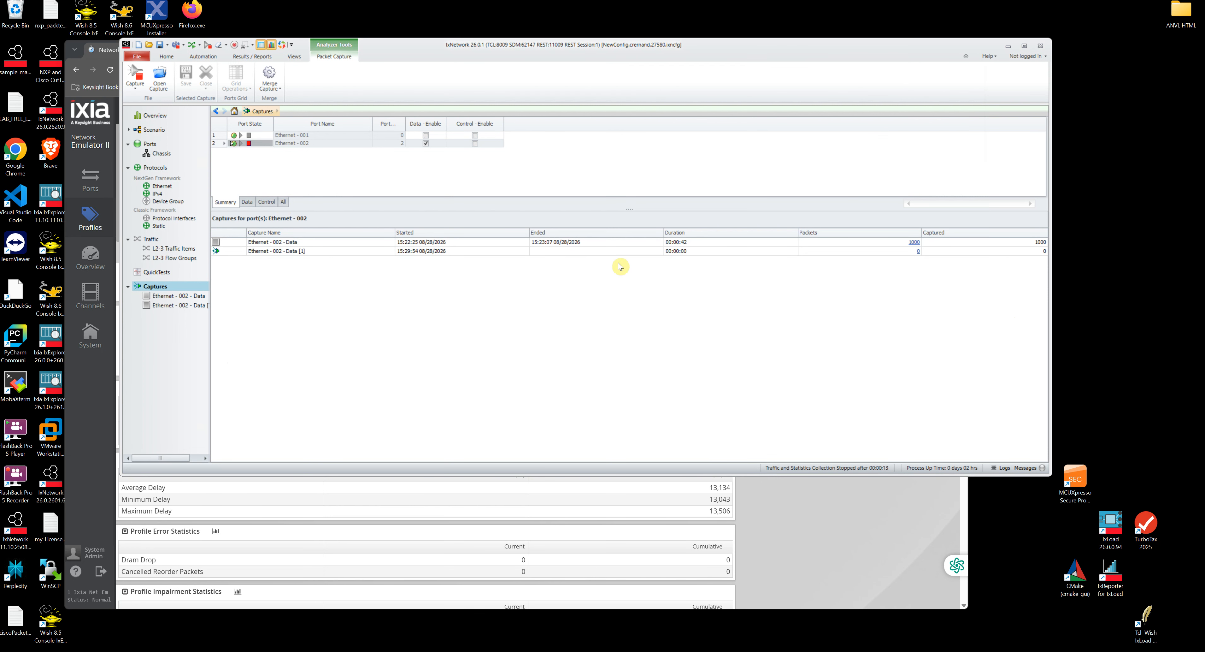
{"action": "left_click", "coordinate": [249, 144]}
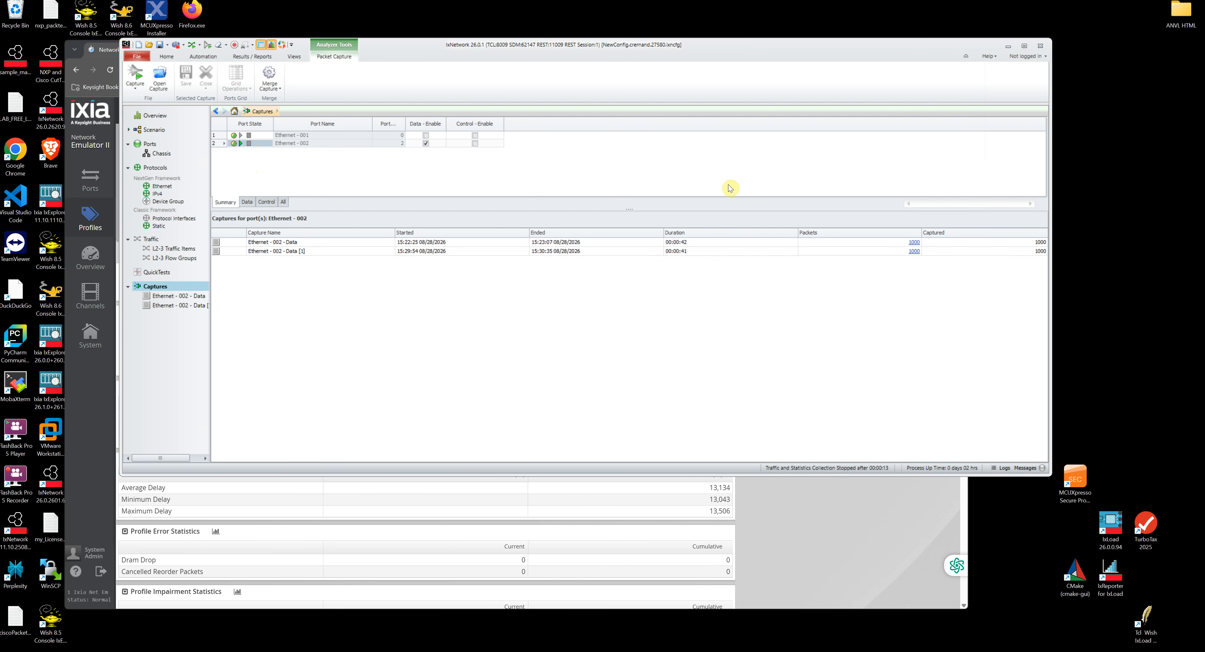
{"action": "left_click", "coordinate": [910, 252]}
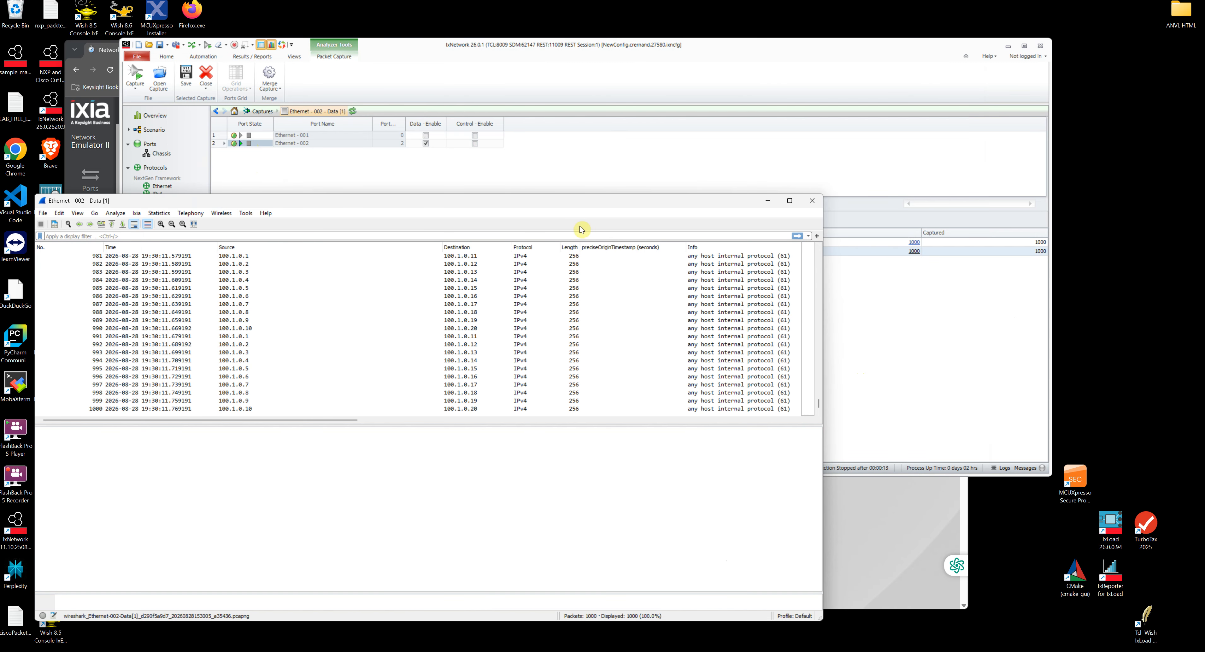
- Enlarge the packet bytes area and compare the payload pattern of packet 981 with that of packet 982 destined for 100.1.0.12
{"action": "left_click", "coordinate": [343, 212]}
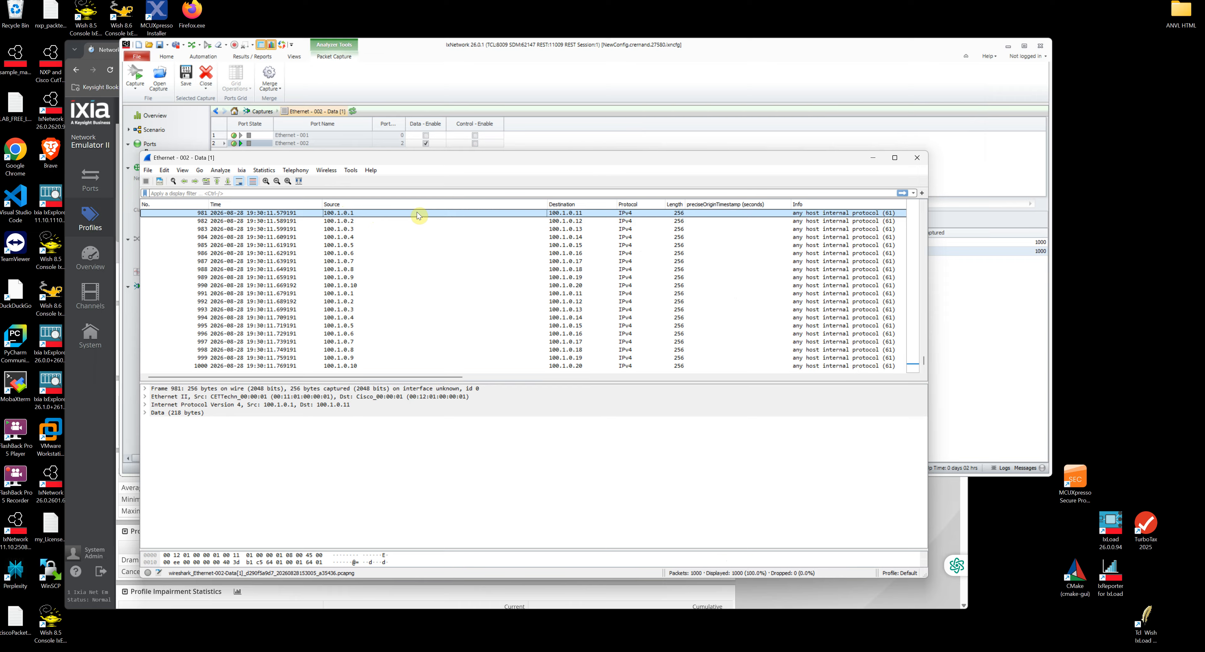
{"action": "left_click_drag", "start_coordinate": [417, 550], "coordinate": [427, 435]}
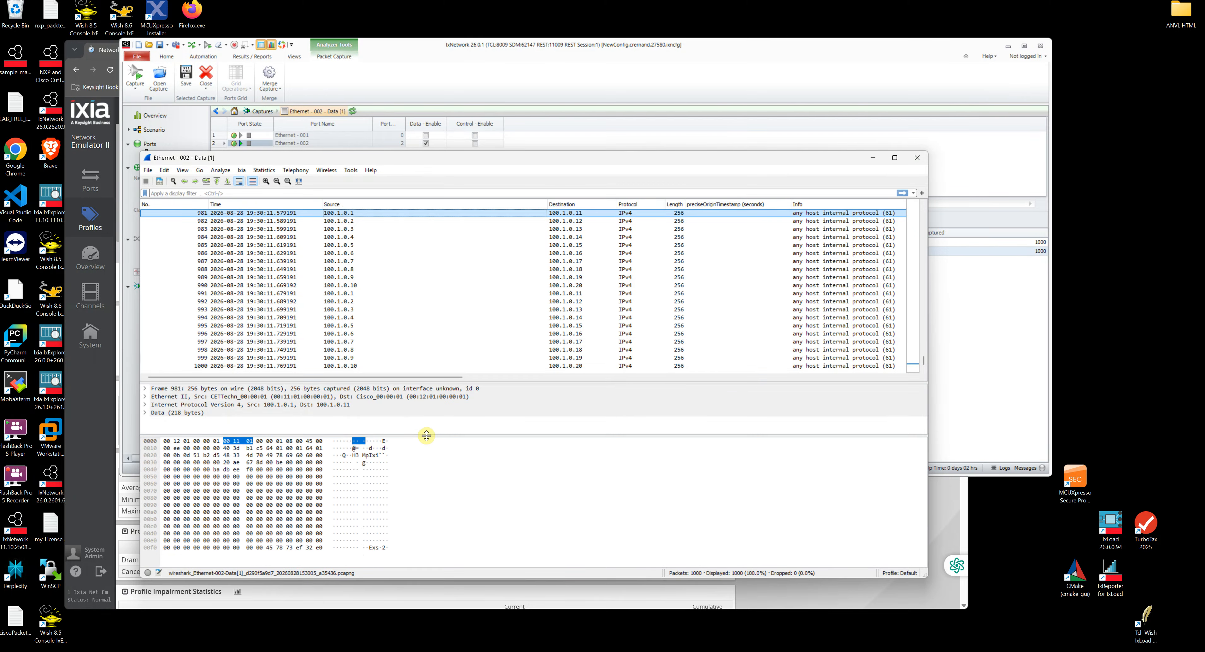
{"action": "left_click", "coordinate": [218, 471]}
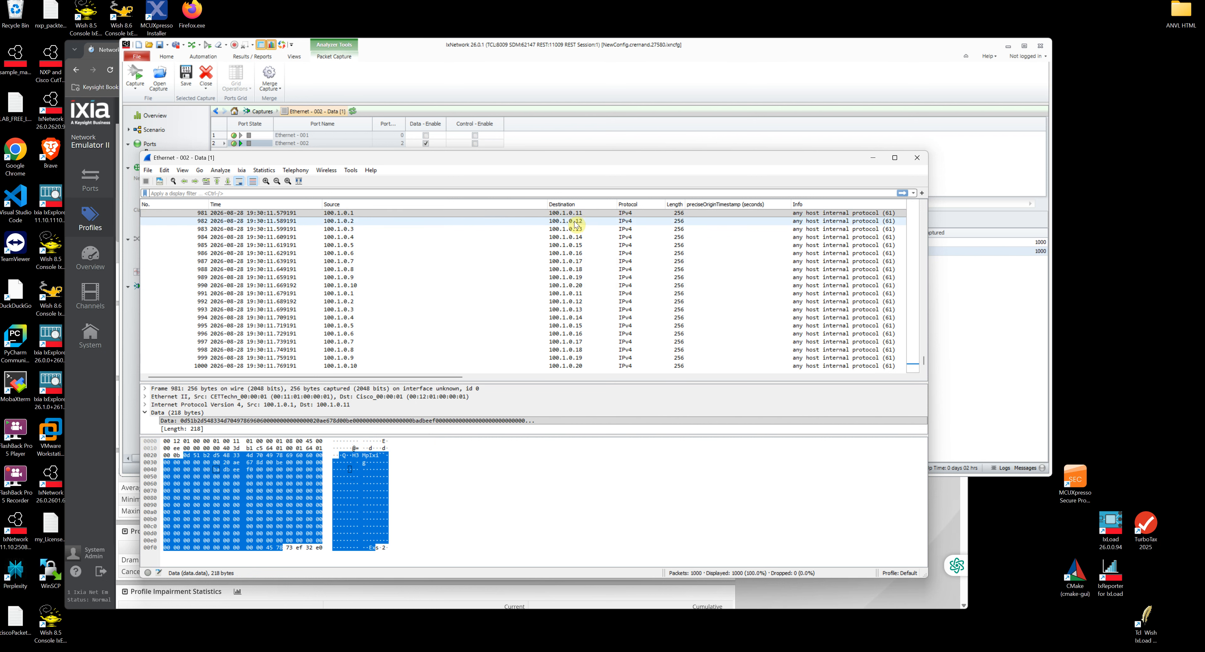
{"action": "left_click", "coordinate": [333, 221]}
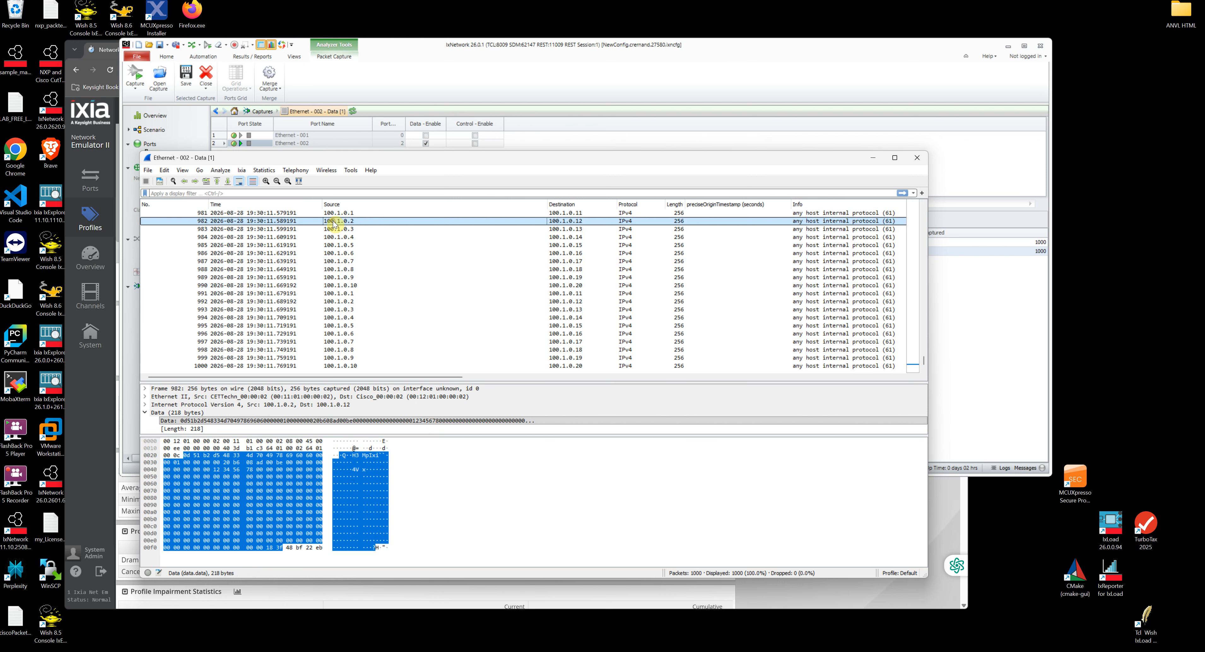
{"action": "left_click", "coordinate": [240, 476]}
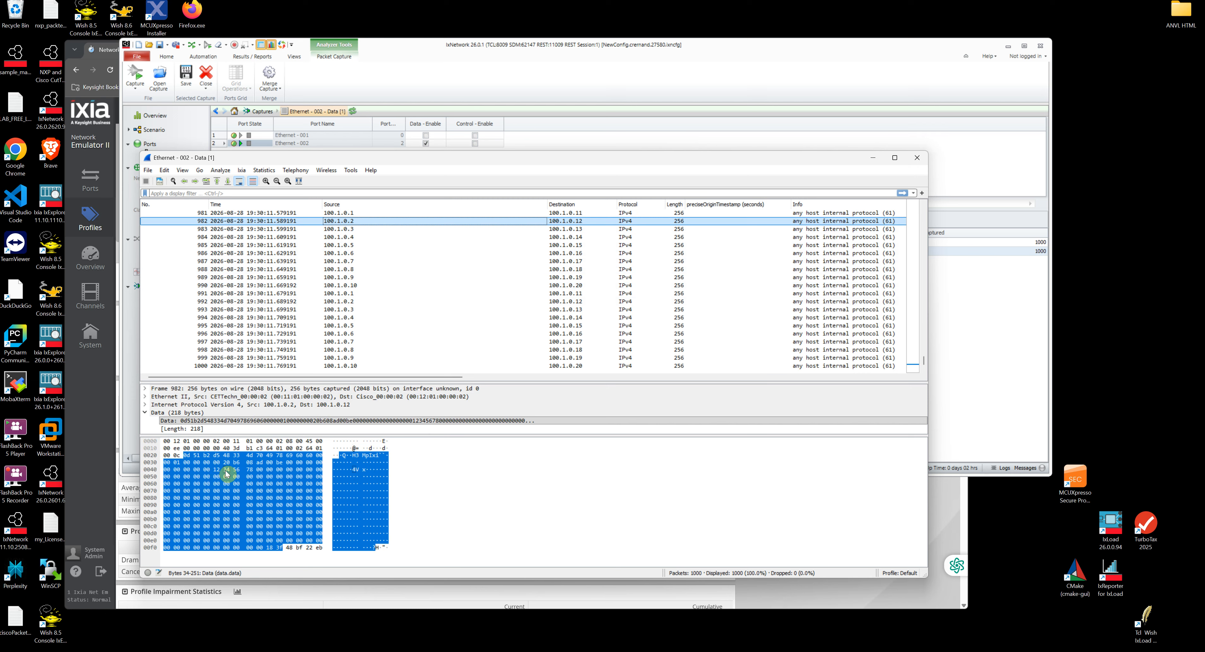
- Step through packets 983 to 992 to compare their payload bytes, and close the capture window
{"action": "left_click", "coordinate": [347, 466]}
{"action": "left_click", "coordinate": [383, 459]}
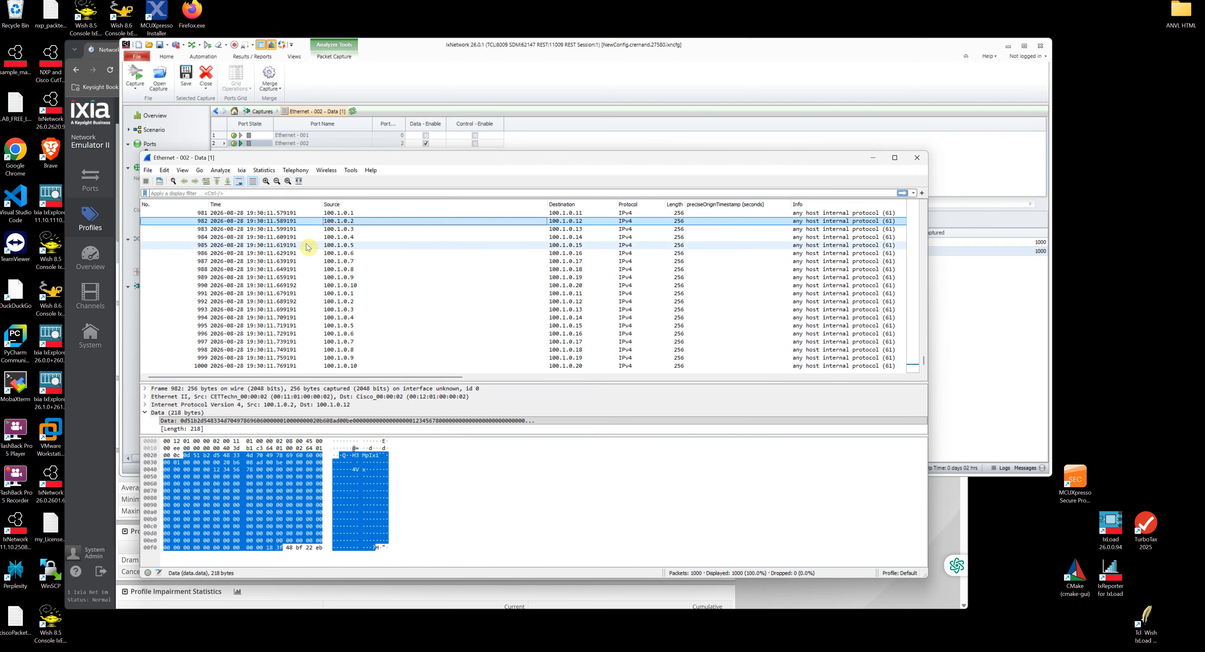
{"action": "left_click", "coordinate": [293, 230]}
{"action": "key", "text": "Down"}
{"action": "key", "text": "Down"}
{"action": "key", "text": "Down"}
{"action": "key", "text": "Down"}
{"action": "key", "text": "Down"}
{"action": "key", "text": "Down"}
{"action": "key", "text": "Down"}
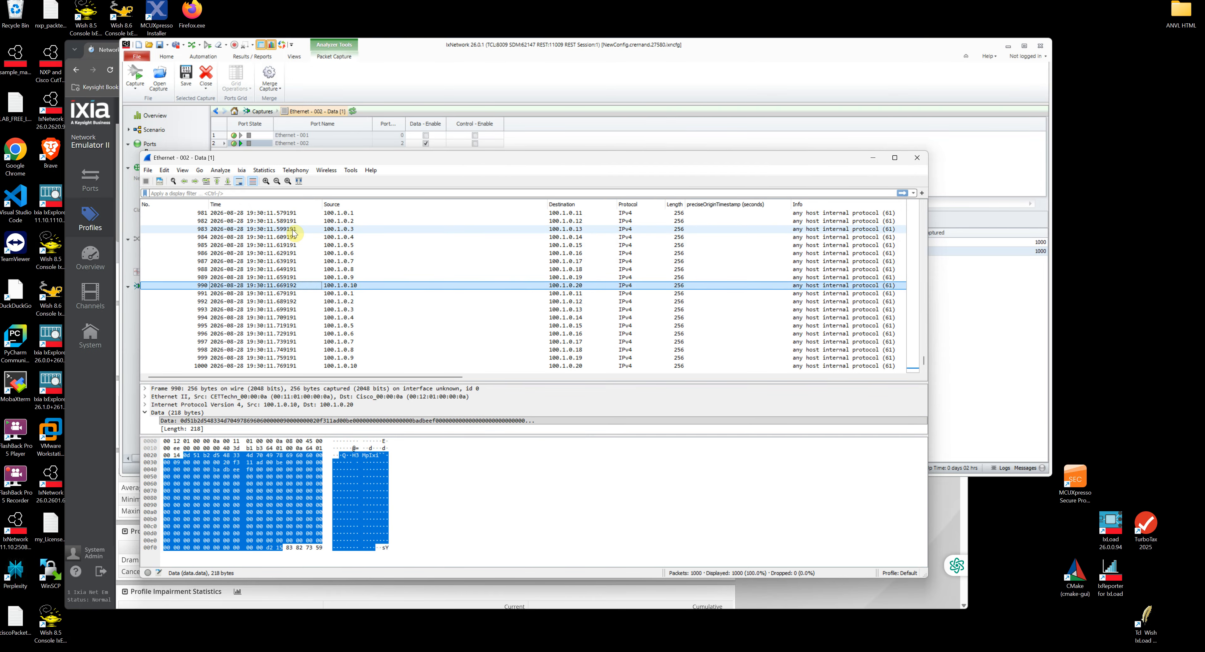
{"action": "key", "text": "Down"}
{"action": "key", "text": "Down"}
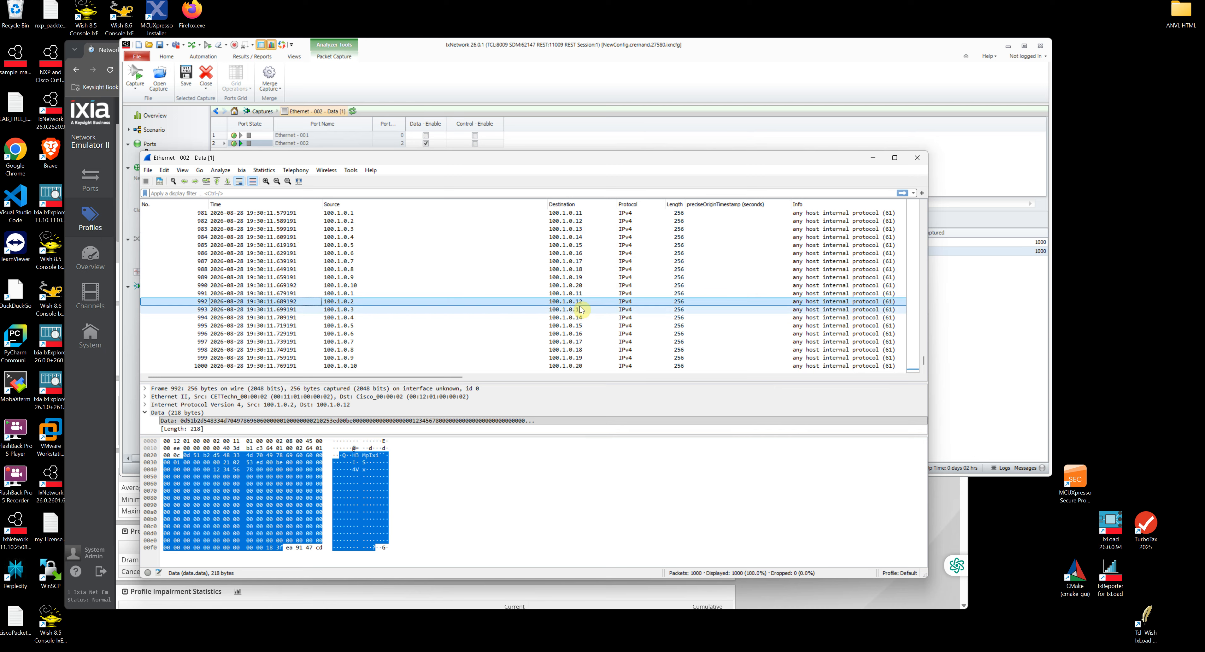
{"action": "left_click", "coordinate": [917, 161]}
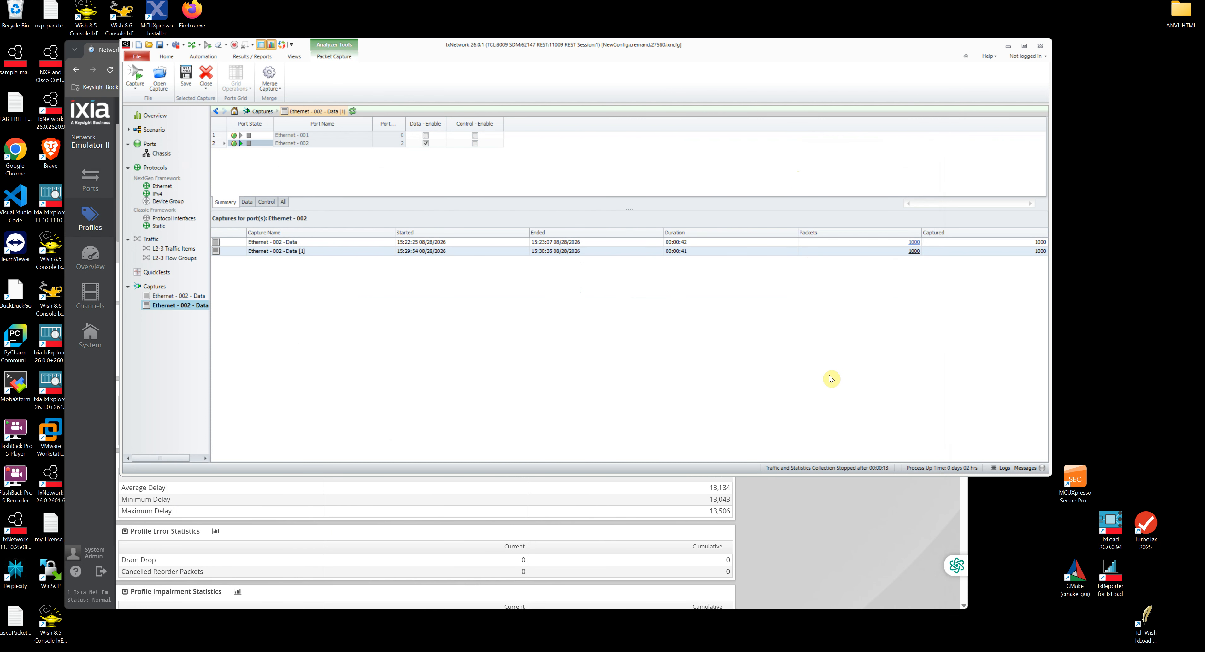
- Switch to Network Emulator II and clear the last octet of the destination address in BADBEEF's IPv4 filter, leaving 100.1.0
{"action": "left_click", "coordinate": [809, 528]}
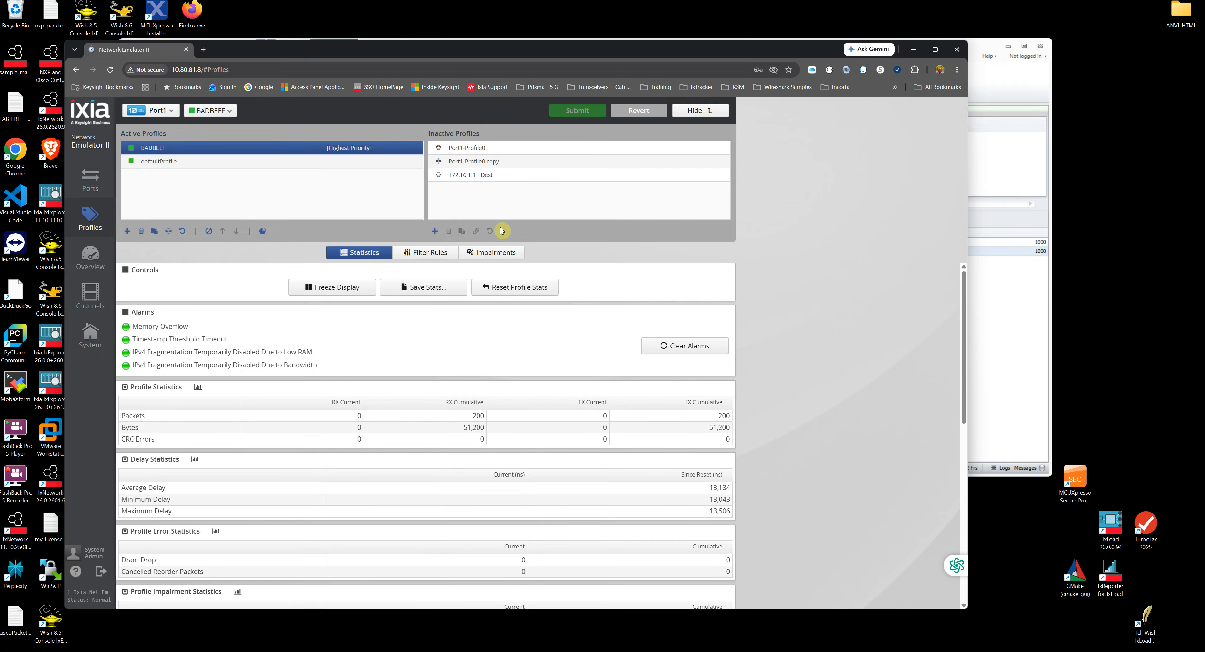
{"action": "left_click", "coordinate": [419, 256]}
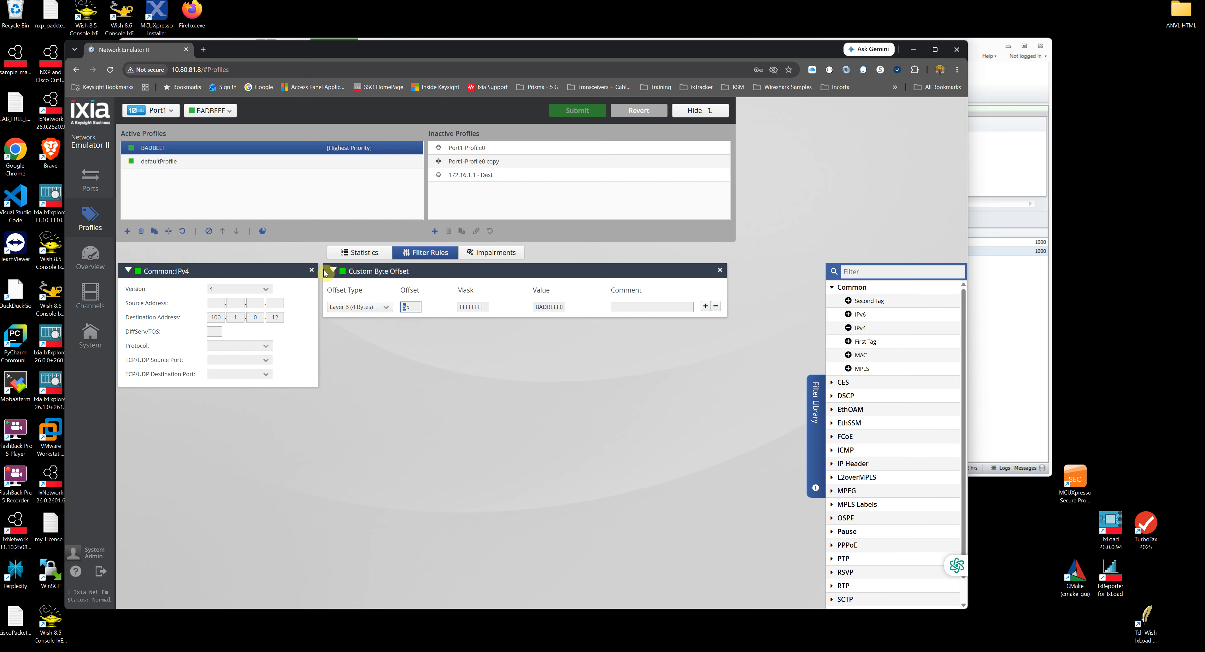
{"action": "left_click", "coordinate": [273, 317]}
{"action": "key", "text": "BackSpace"}
{"action": "left_click", "coordinate": [295, 460]}
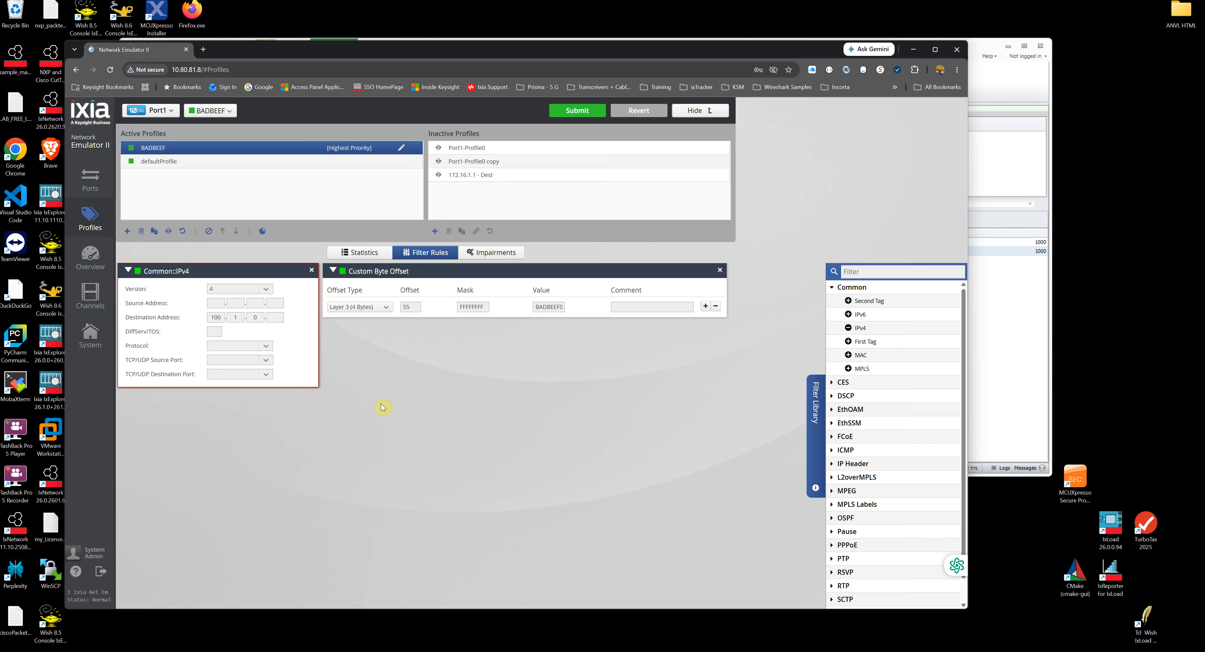
{"action": "left_click", "coordinate": [275, 316]}
{"action": "left_click", "coordinate": [220, 303]}
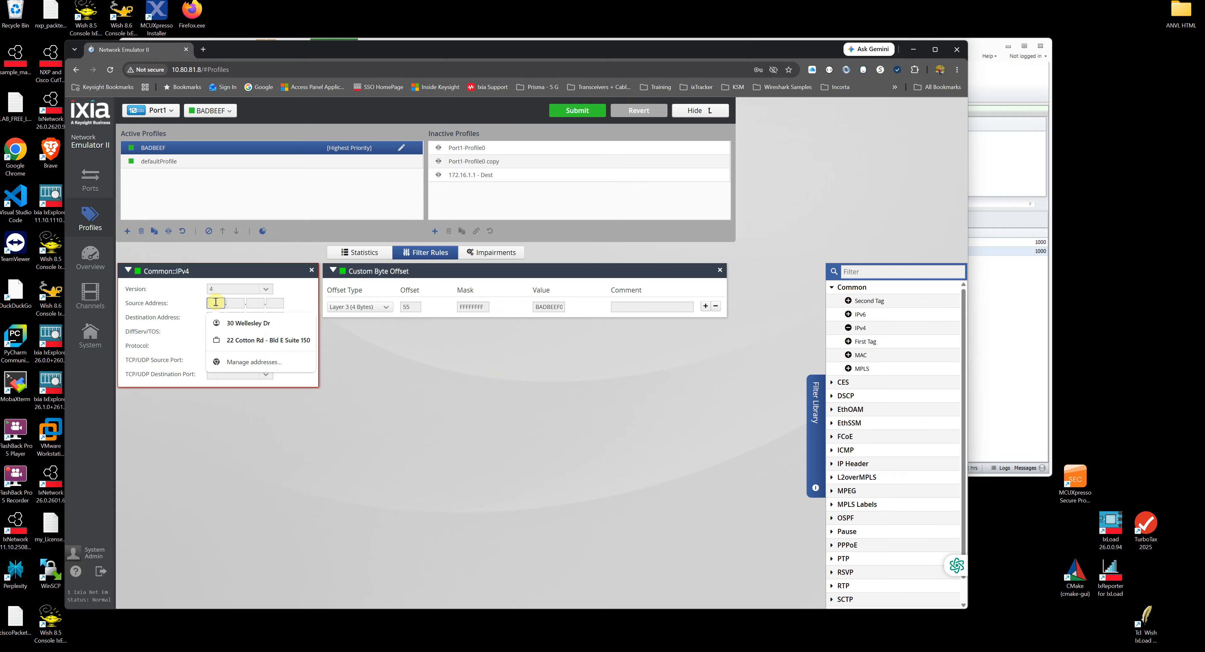
{"action": "left_click", "coordinate": [297, 441]}
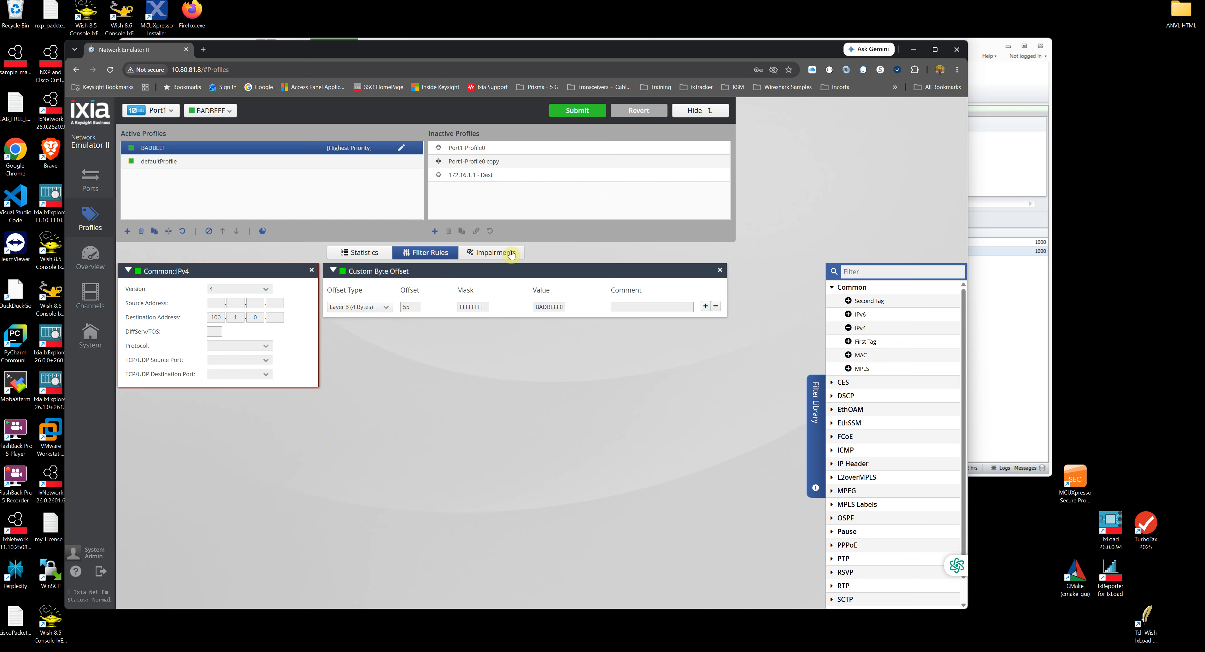
- Set BADBEEF's Modify 1 impairment to select 1 in 2 packets and submit the profile changes
{"action": "left_click", "coordinate": [492, 254]}
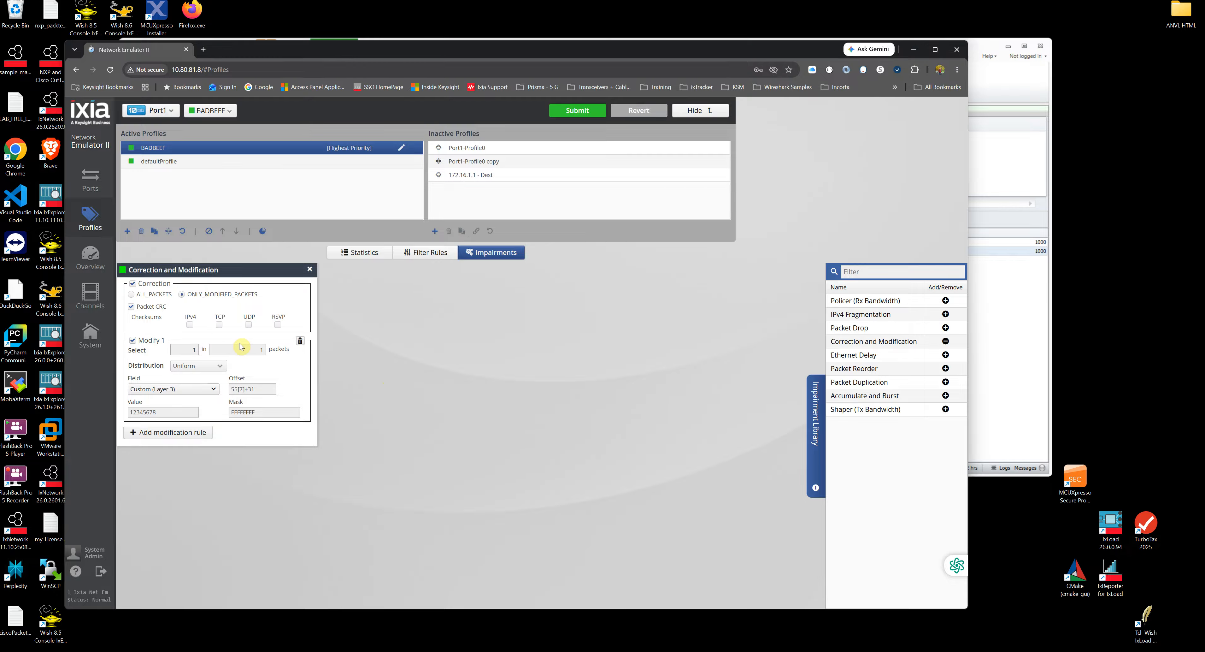
{"action": "left_click", "coordinate": [252, 350]}
{"action": "type", "text": "2"}
{"action": "left_click", "coordinate": [407, 425]}
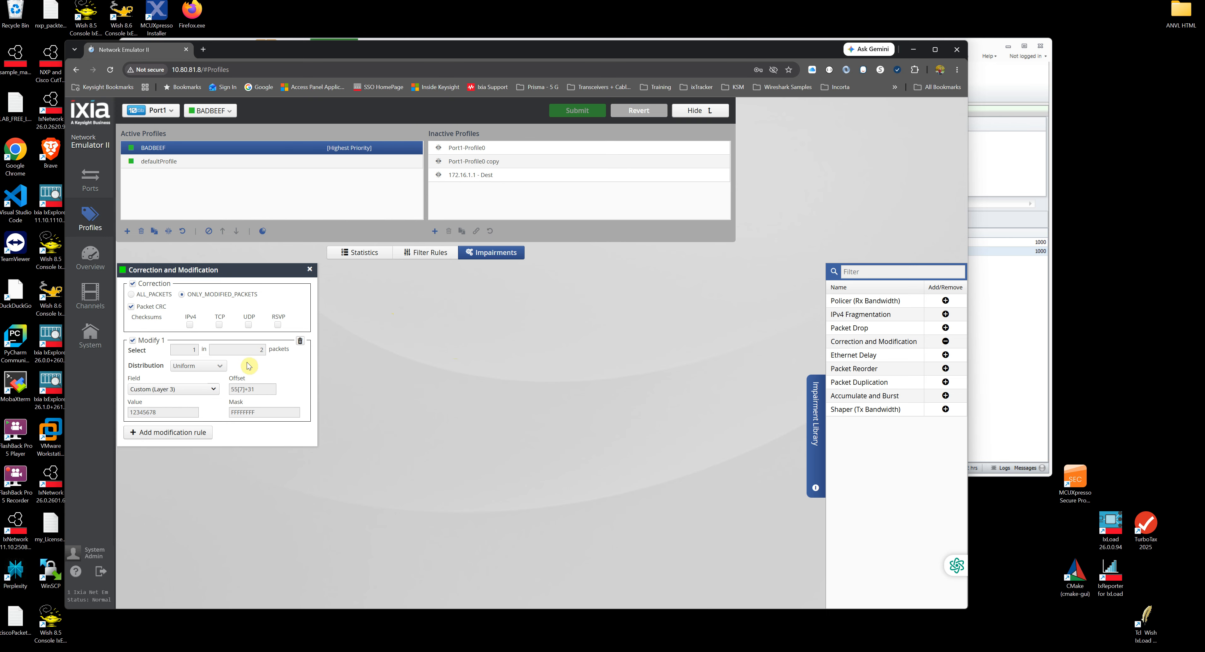
- Reset the profile statistics of both BADBEEF and defaultProfile
{"action": "left_click", "coordinate": [368, 256]}
{"action": "left_click", "coordinate": [509, 287]}
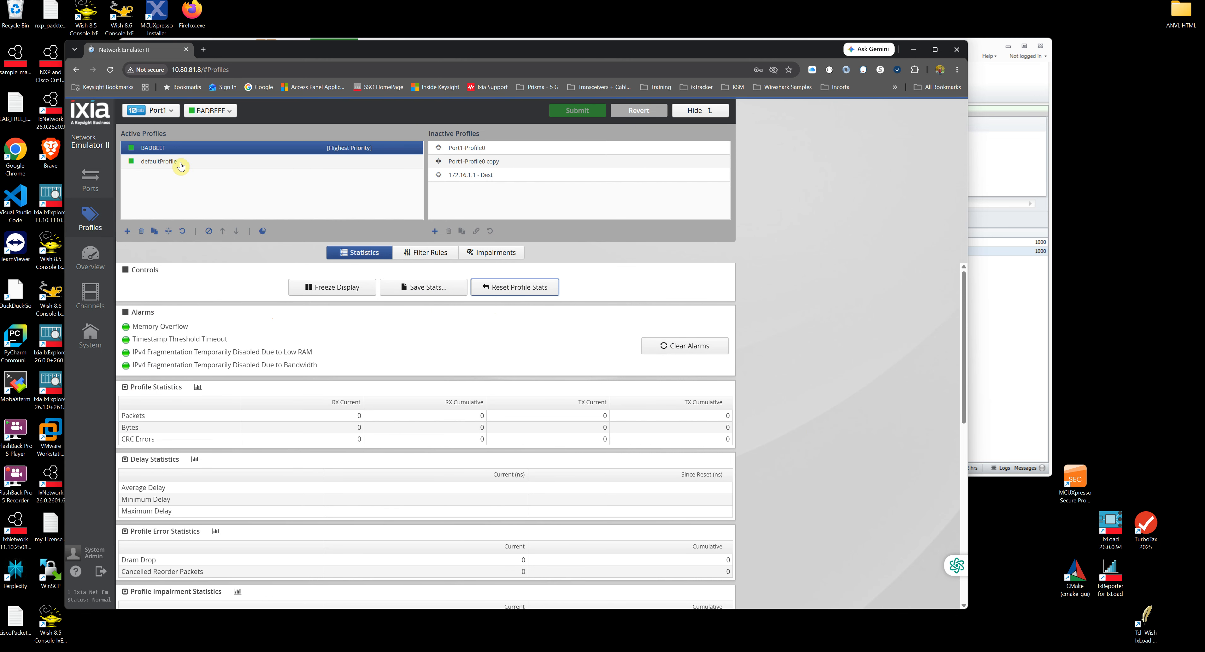
{"action": "left_click", "coordinate": [168, 161]}
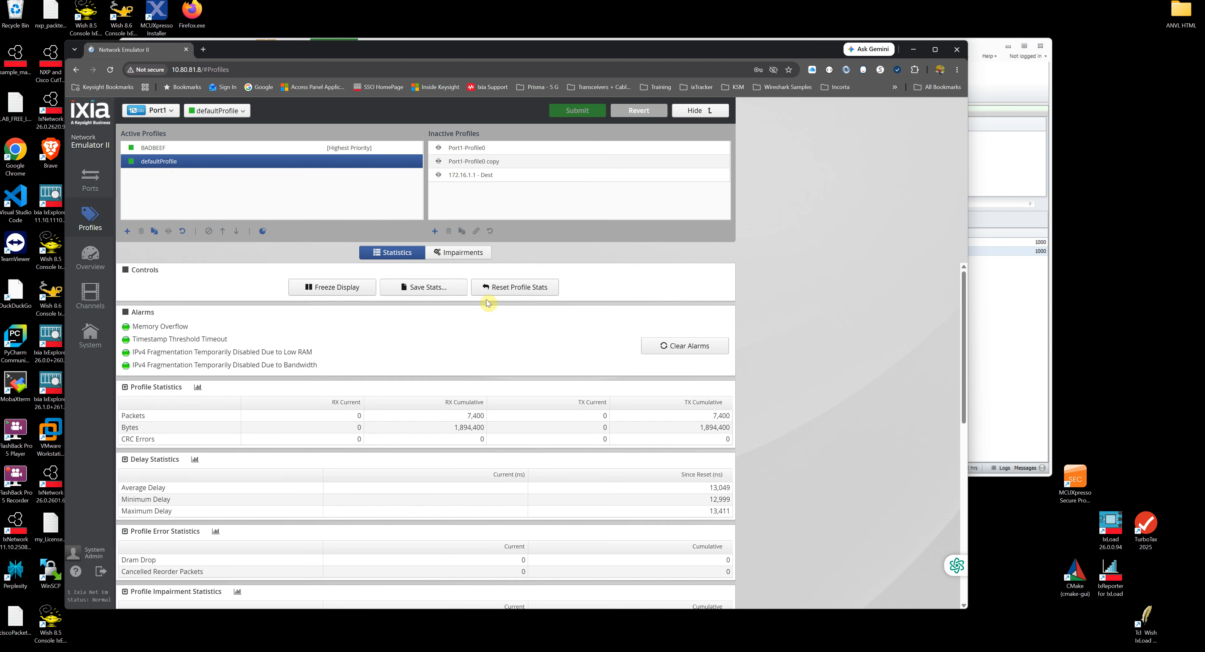
{"action": "left_click", "coordinate": [520, 287]}
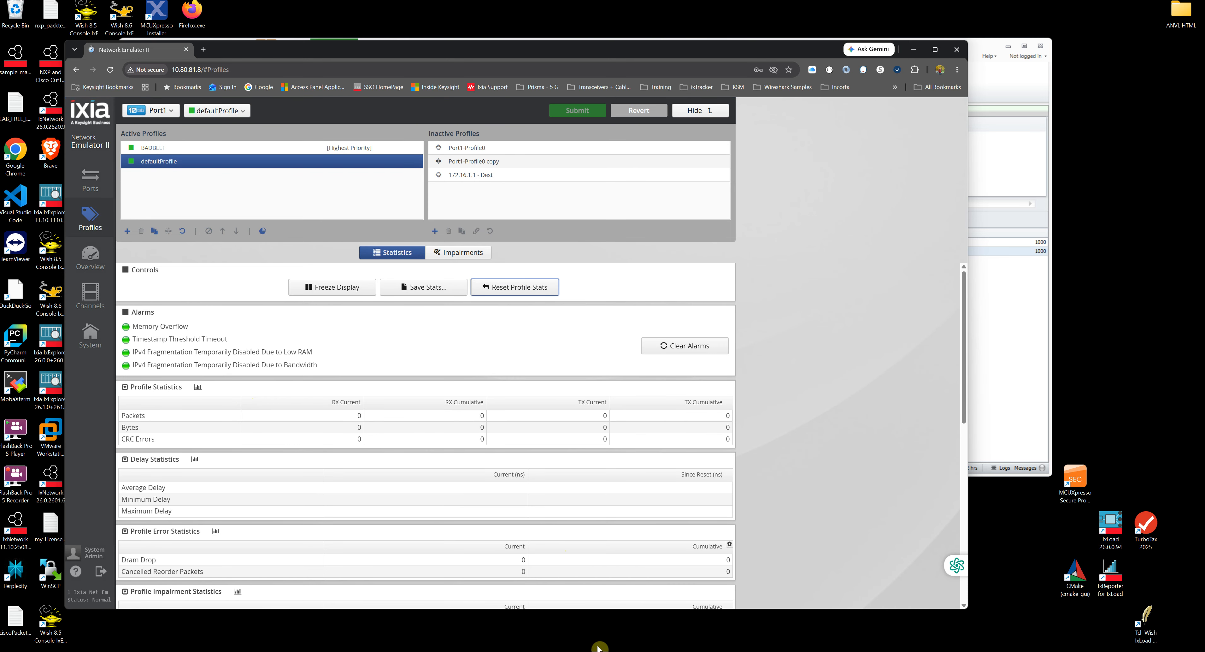
- Switch to IxNetwork, start a new data capture on Ethernet - 002, and start the traffic
{"action": "left_click", "coordinate": [991, 353]}
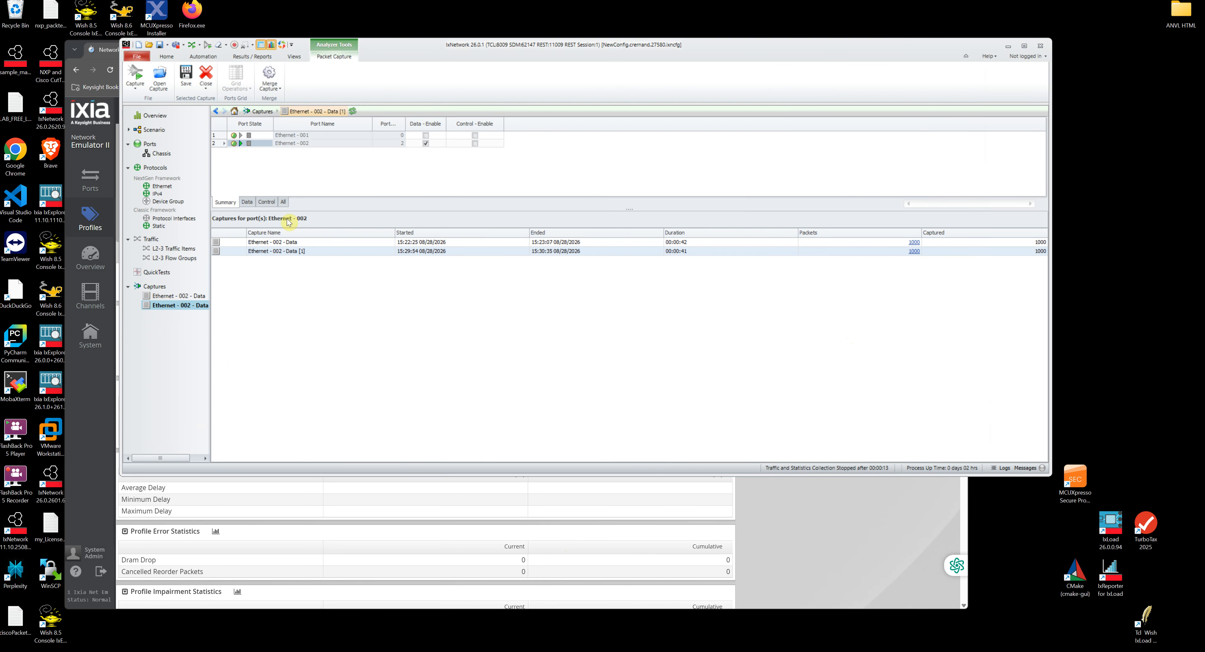
{"action": "left_click", "coordinate": [241, 143]}
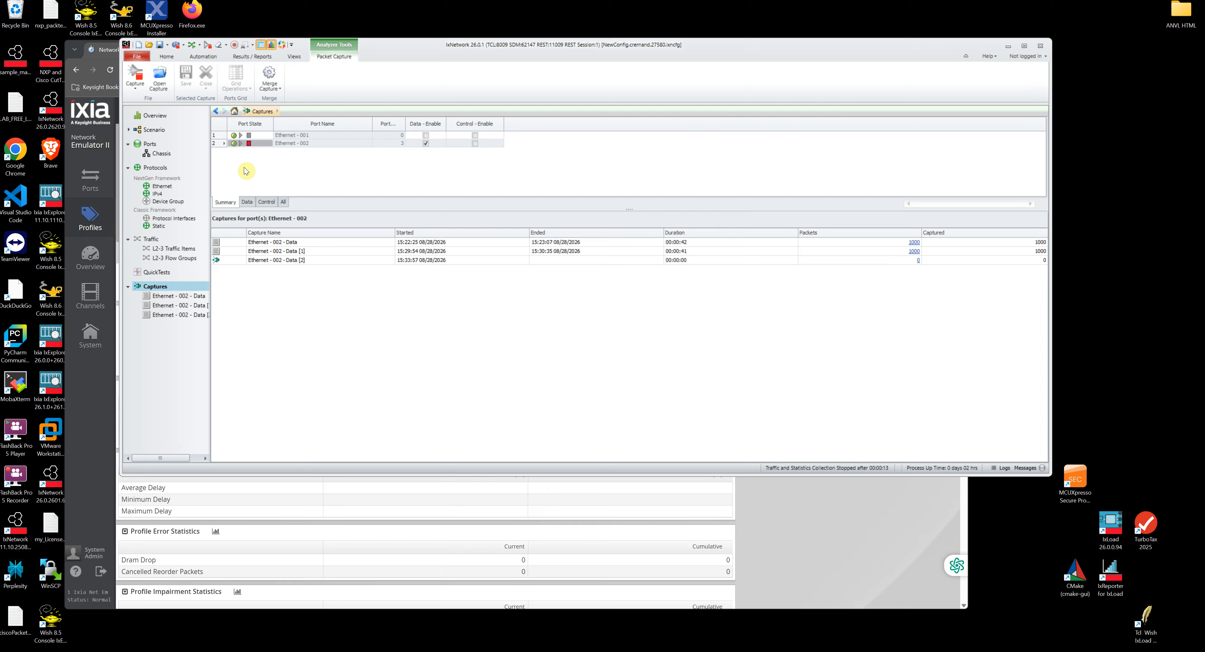
{"action": "left_click", "coordinate": [191, 46]}
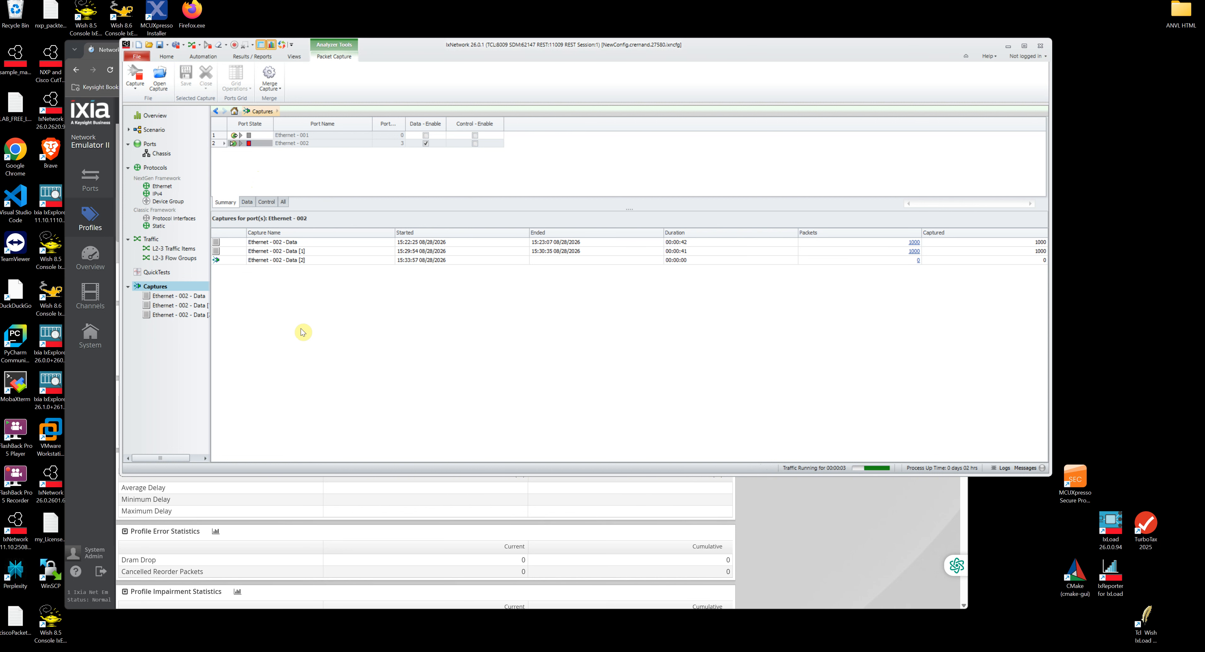
- Switch to Network Emulator II and review BADBEEF's statistics and filter rules
{"action": "left_click", "coordinate": [701, 484]}
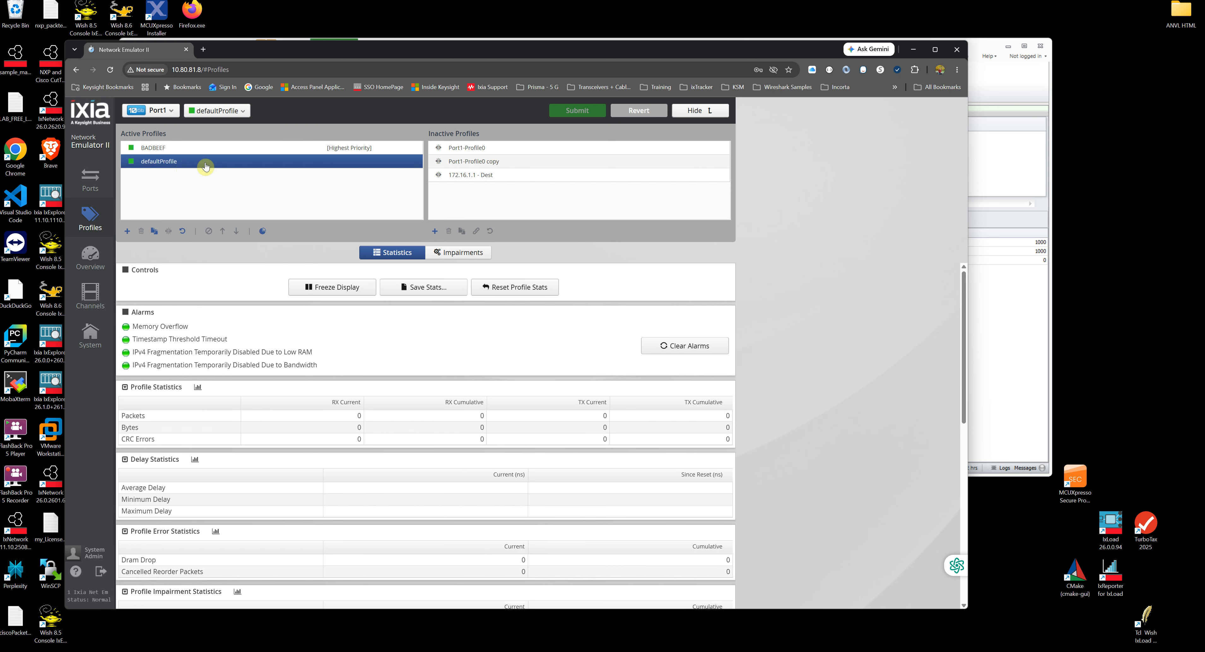
{"action": "left_click", "coordinate": [162, 148]}
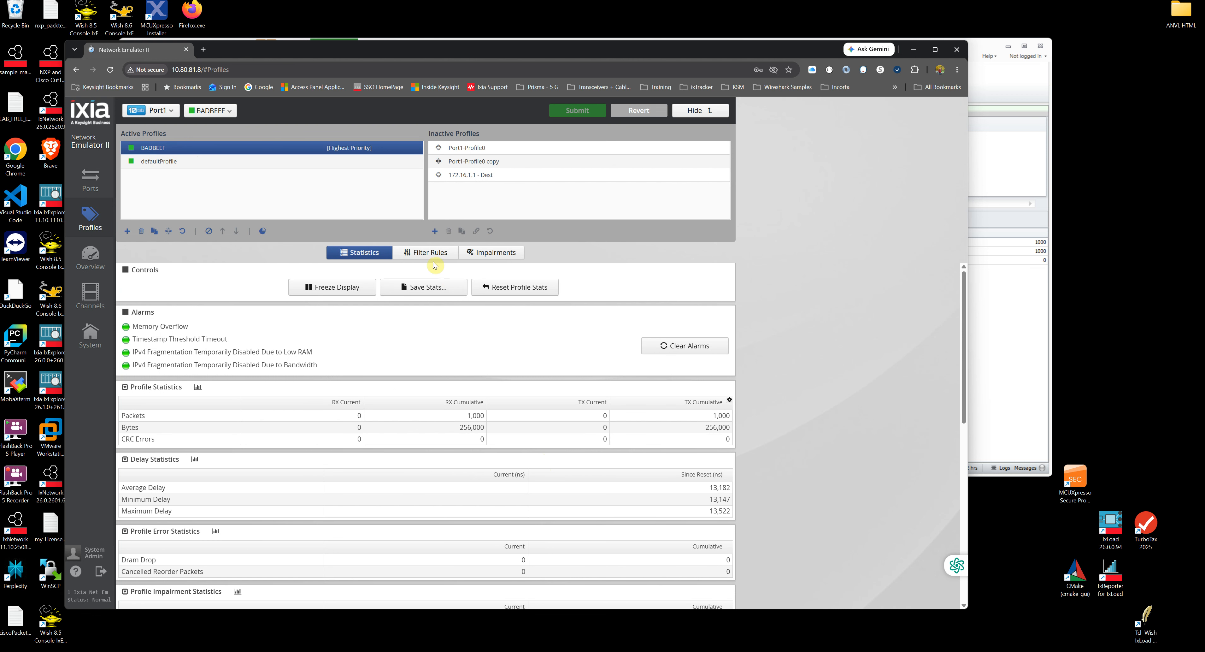
{"action": "left_click", "coordinate": [428, 252]}
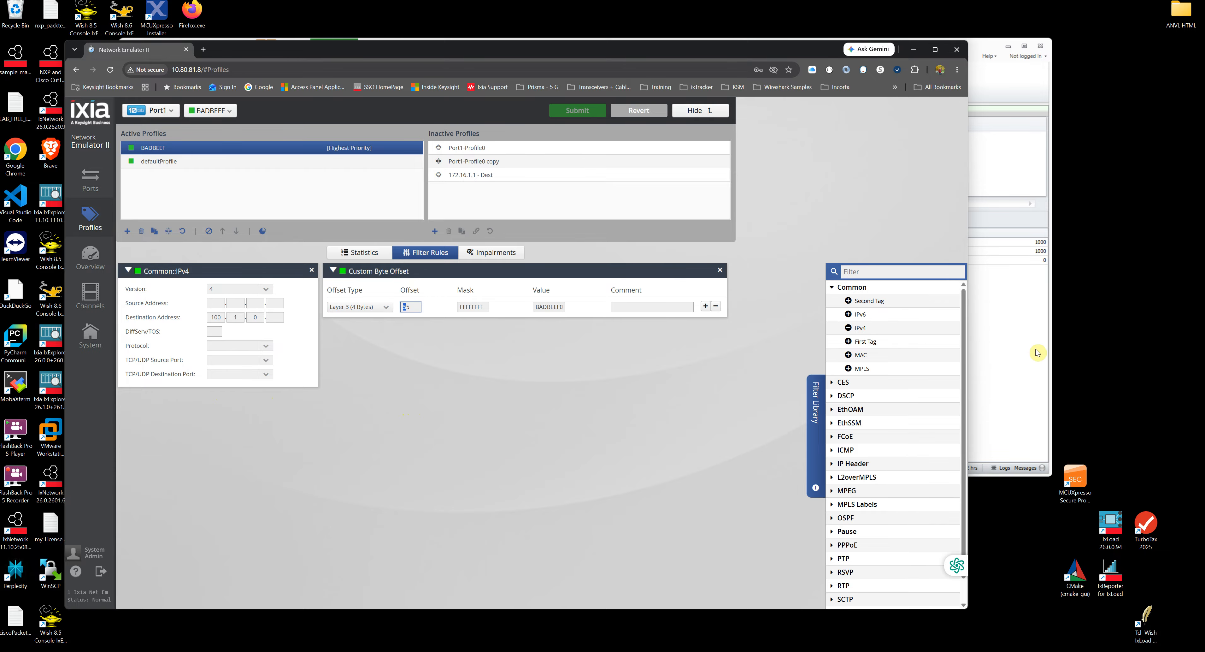
- Switch to IxNetwork, stop the Ethernet - 002 capture, and open the packets of the newly recorded capture
{"action": "left_click", "coordinate": [996, 345]}
{"action": "left_click", "coordinate": [249, 143]}
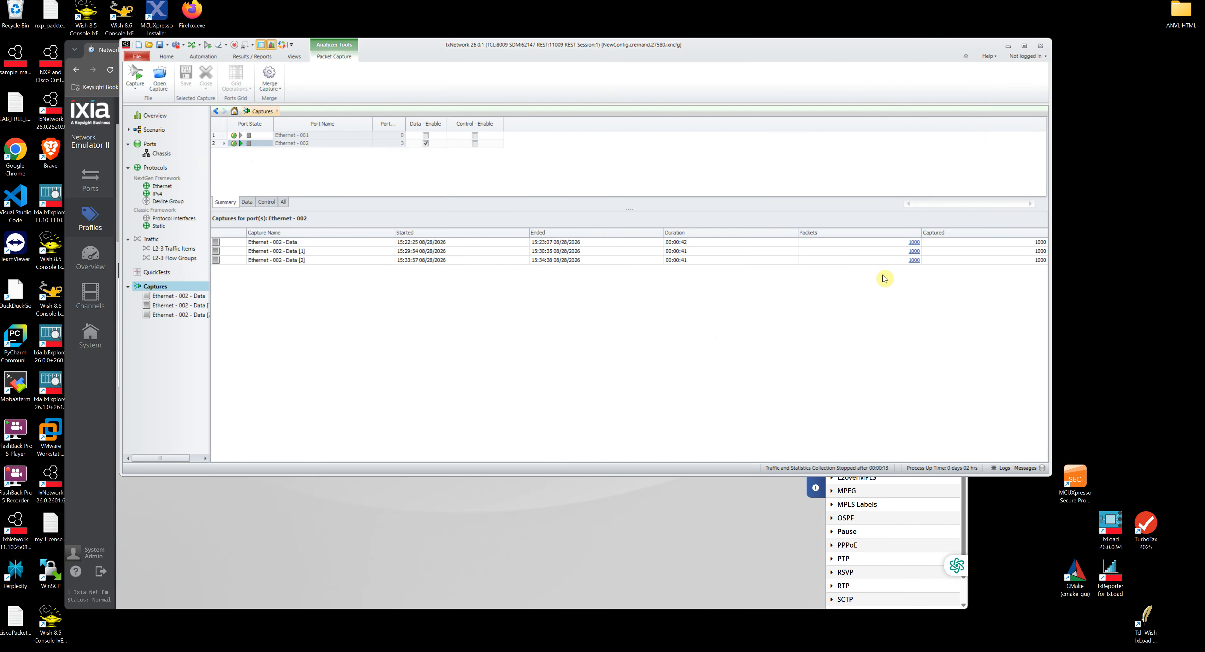
{"action": "left_click", "coordinate": [913, 261]}
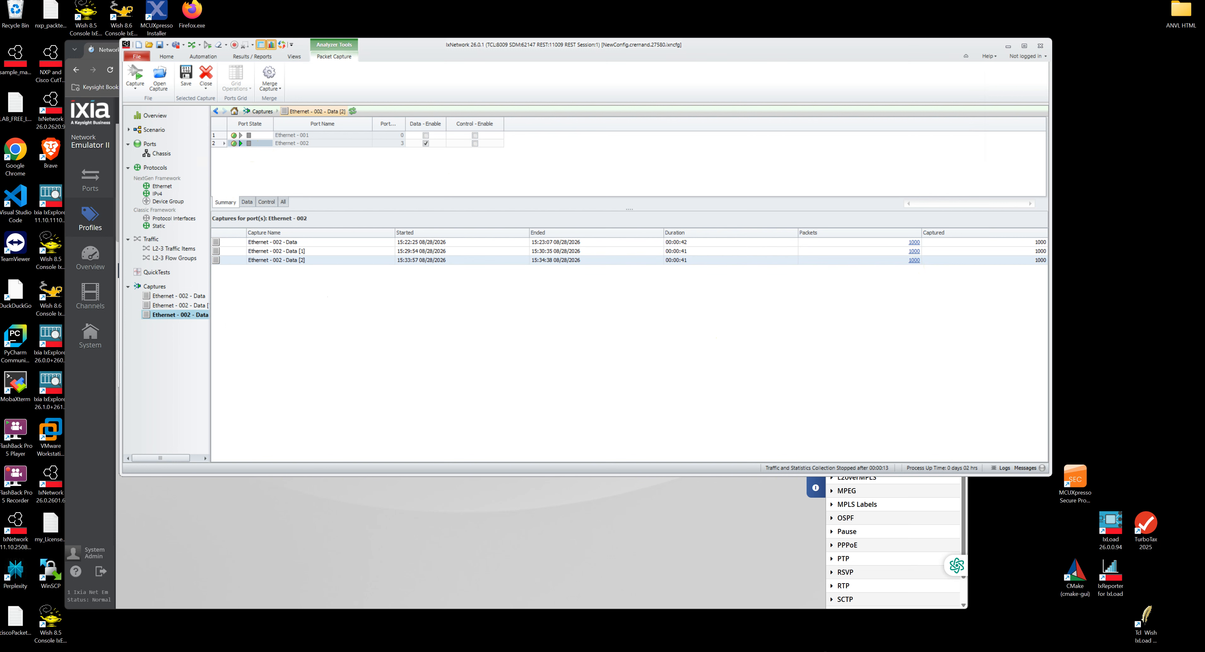
{"action": "left_click_drag", "start_coordinate": [465, 201], "coordinate": [575, 145]}
- Expand the data of packet 981, enlarge the packet bytes area, and highlight the payload bytes
{"action": "left_click", "coordinate": [370, 195]}
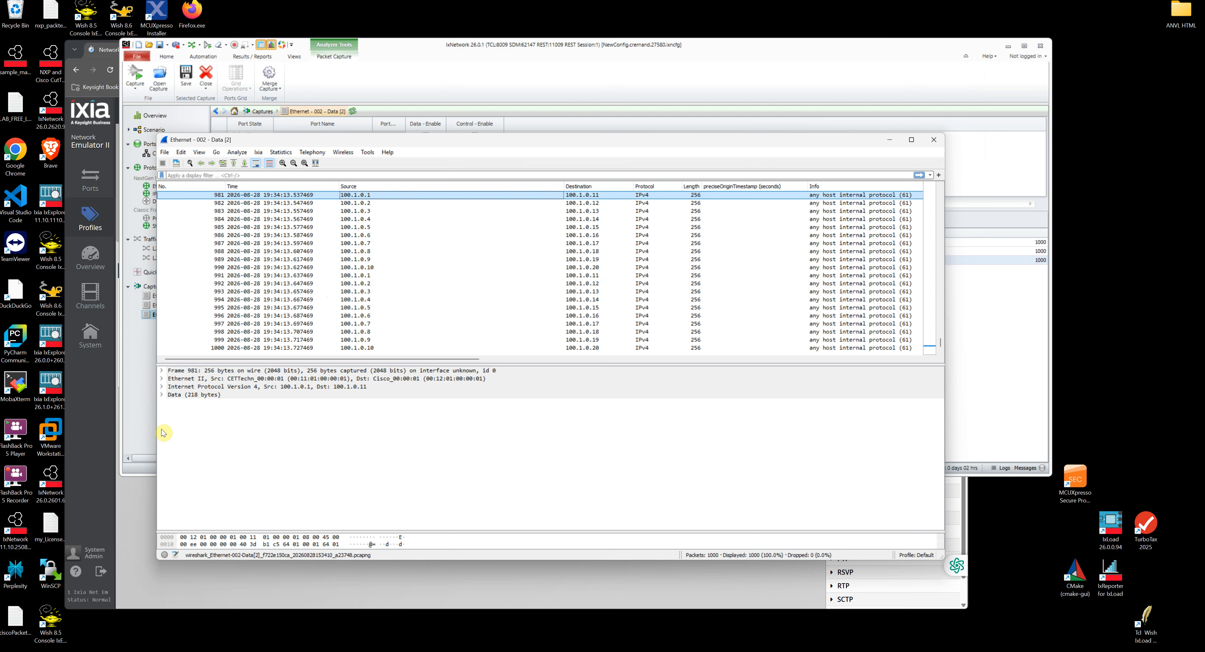
{"action": "left_click", "coordinate": [162, 395]}
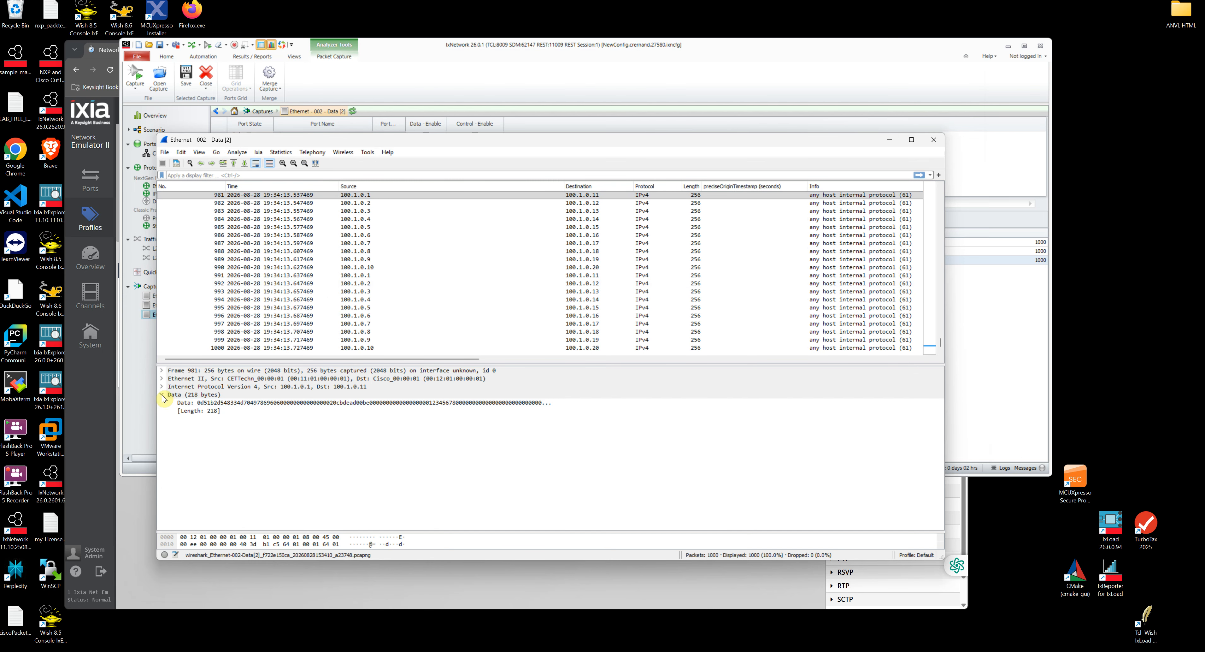
{"action": "left_click_drag", "start_coordinate": [381, 530], "coordinate": [390, 430]}
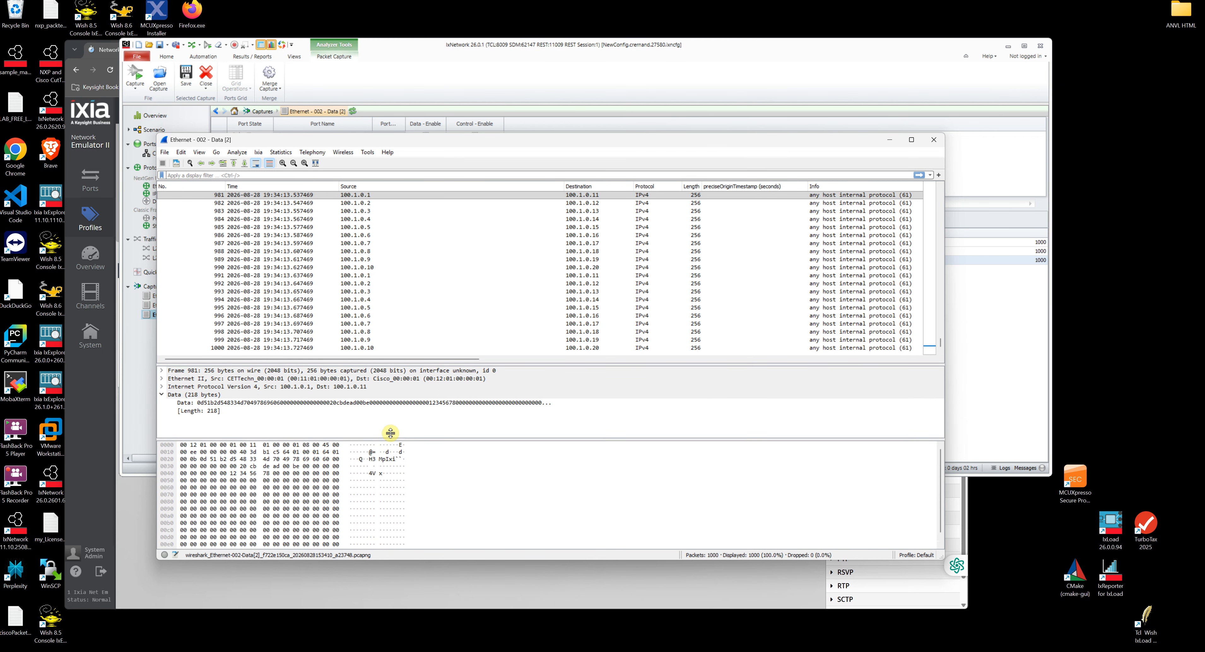
{"action": "left_click", "coordinate": [247, 470]}
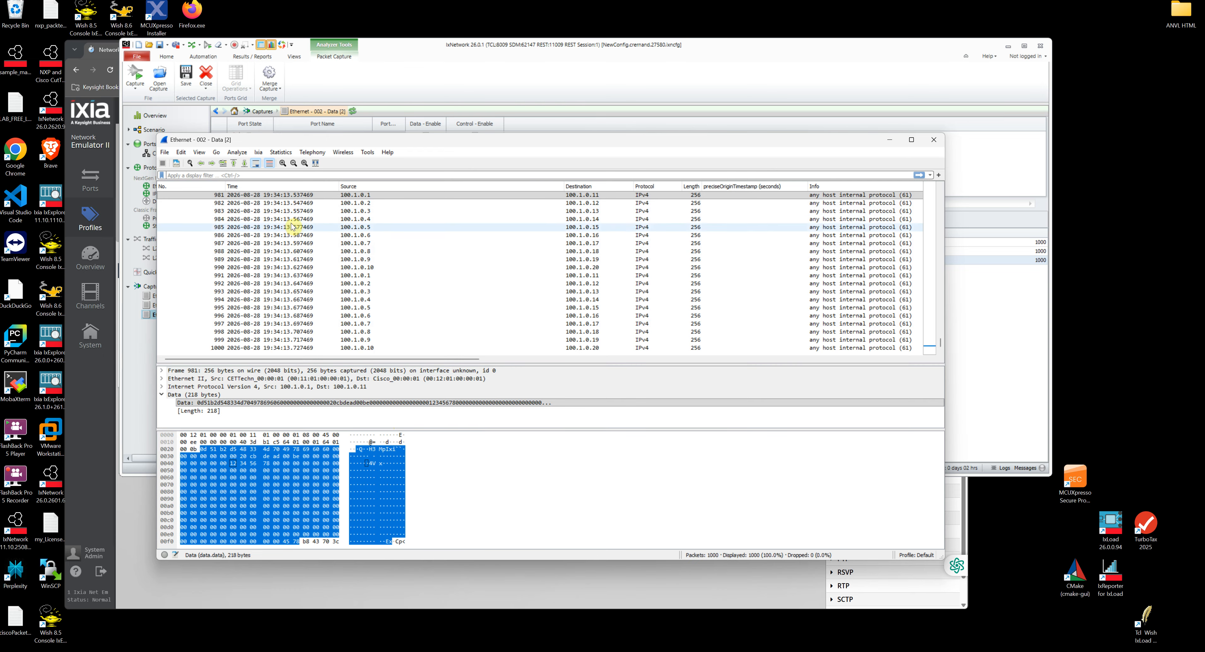
- Step back and forth through packets 981 to 1000 to check each payload for the modified pattern, and close the capture window
{"action": "left_click", "coordinate": [281, 195]}
{"action": "key", "text": "Down"}
{"action": "key", "text": "Down"}
{"action": "key", "text": "Down"}
{"action": "key", "text": "Down"}
{"action": "key", "text": "Down"}
{"action": "key", "text": "Down"}
{"action": "key", "text": "Down"}
{"action": "key", "text": "Down"}
{"action": "key", "text": "Down"}
{"action": "key", "text": "Down"}
{"action": "key", "text": "Down"}
{"action": "key", "text": "Down"}
{"action": "key", "text": "Down"}
{"action": "key", "text": "Down"}
{"action": "key", "text": "Down"}
{"action": "key", "text": "Down"}
{"action": "key", "text": "Down"}
{"action": "key", "text": "Down"}
{"action": "key", "text": "Down"}
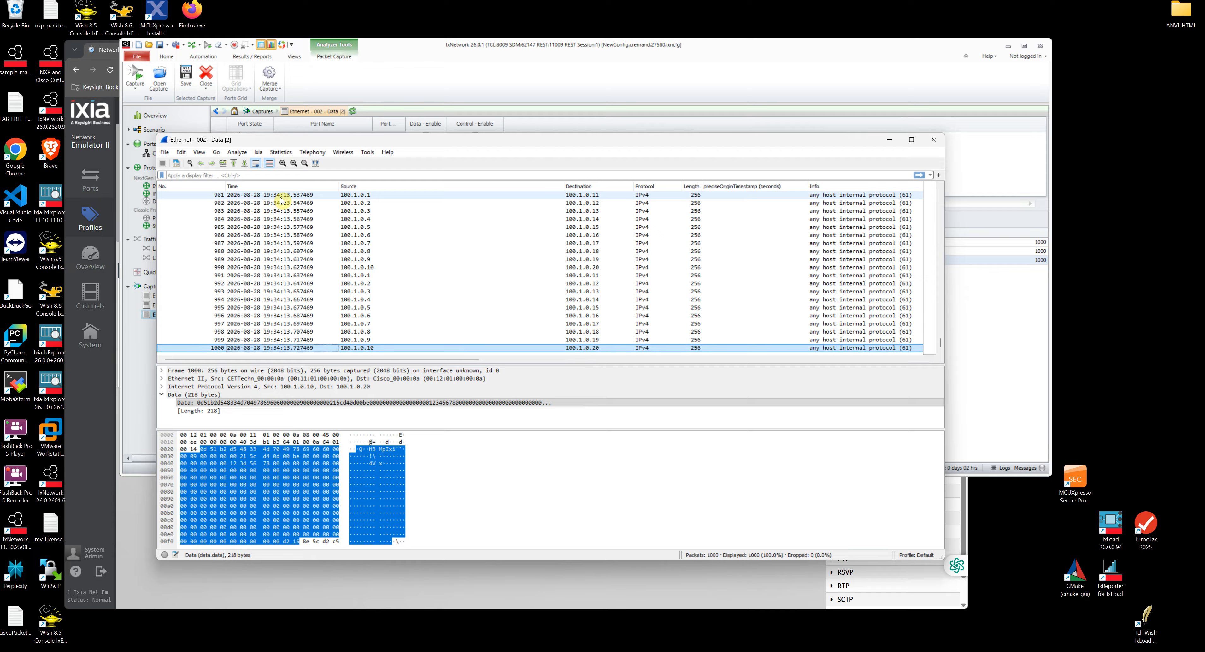
{"action": "key", "text": "Up"}
{"action": "key", "text": "Up"}
{"action": "key", "text": "Up"}
{"action": "key", "text": "Up"}
{"action": "key", "text": "Up"}
{"action": "key", "text": "Up"}
{"action": "key", "text": "Up"}
{"action": "key", "text": "Up"}
{"action": "key", "text": "Up"}
{"action": "key", "text": "Up"}
{"action": "key", "text": "Up"}
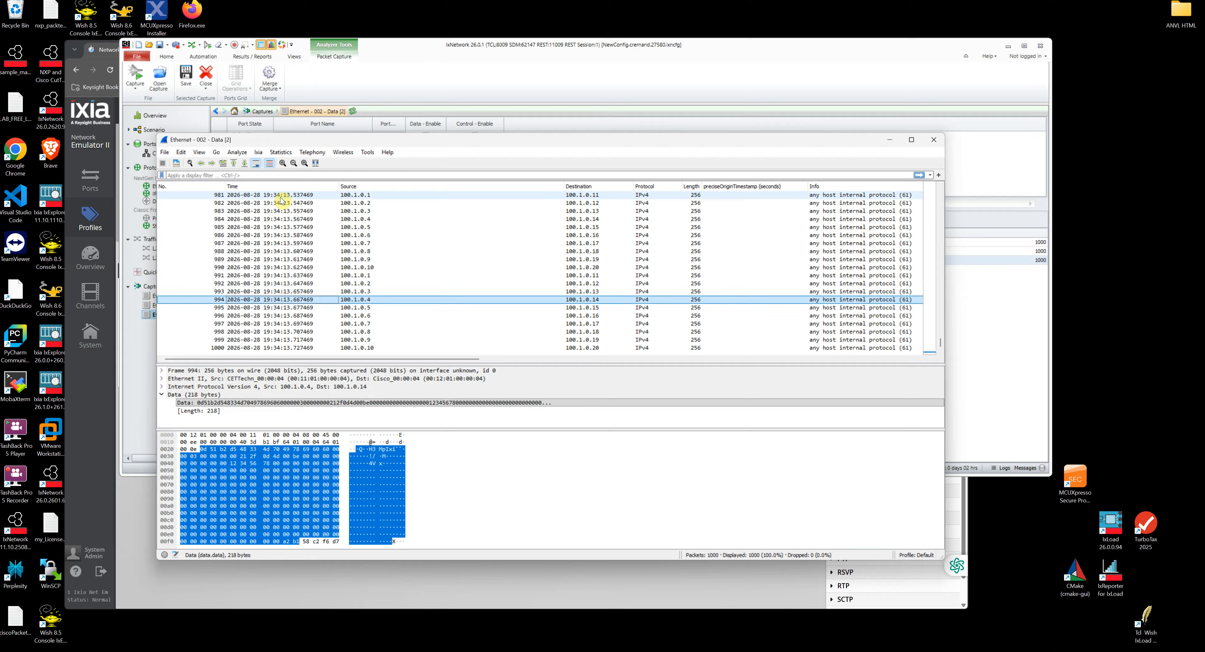
{"action": "key", "text": "Up"}
{"action": "key", "text": "Up"}
{"action": "key", "text": "Up"}
{"action": "key", "text": "Up"}
{"action": "key", "text": "Up"}
{"action": "key", "text": "Up"}
{"action": "key", "text": "Up"}
{"action": "key", "text": "Up"}
{"action": "key", "text": "Down"}
{"action": "key", "text": "Down"}
{"action": "key", "text": "Down"}
{"action": "key", "text": "Down"}
{"action": "key", "text": "Down"}
{"action": "key", "text": "Down"}
{"action": "key", "text": "Down"}
{"action": "key", "text": "Down"}
{"action": "key", "text": "Down"}
{"action": "key", "text": "Down"}
{"action": "key", "text": "Down"}
{"action": "key", "text": "Down"}
{"action": "key", "text": "Down"}
{"action": "key", "text": "Down"}
{"action": "key", "text": "Down"}
{"action": "key", "text": "Down"}
{"action": "key", "text": "Down"}
{"action": "key", "text": "Down"}
{"action": "key", "text": "Down"}
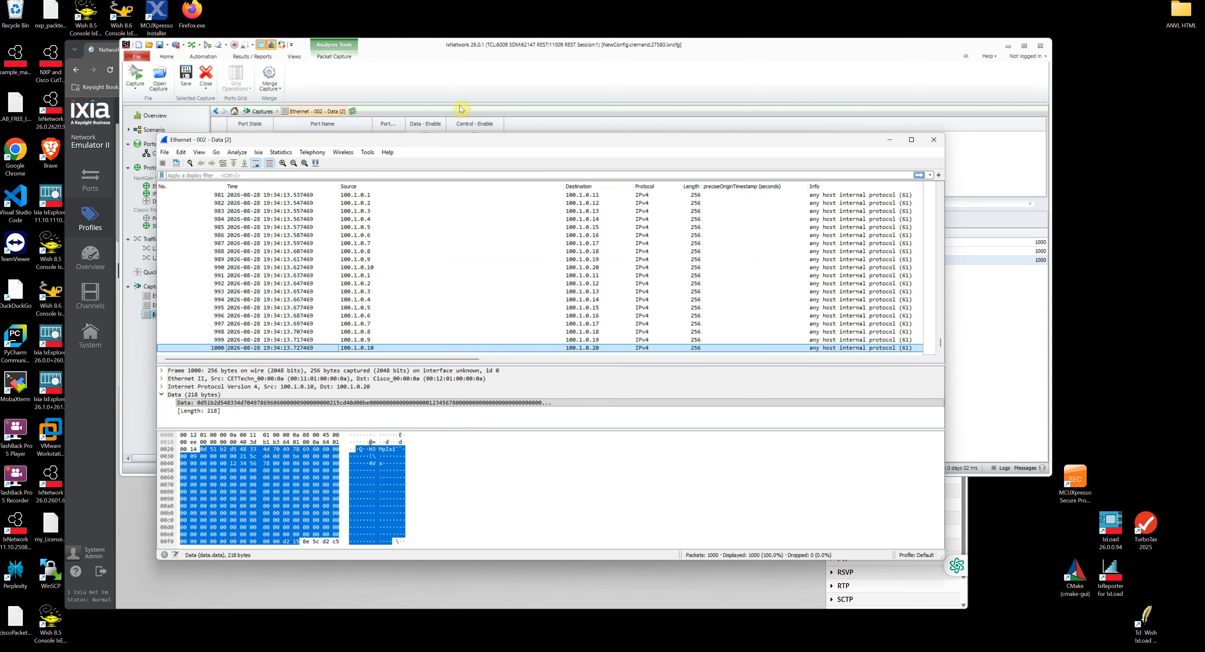
{"action": "left_click", "coordinate": [934, 139]}
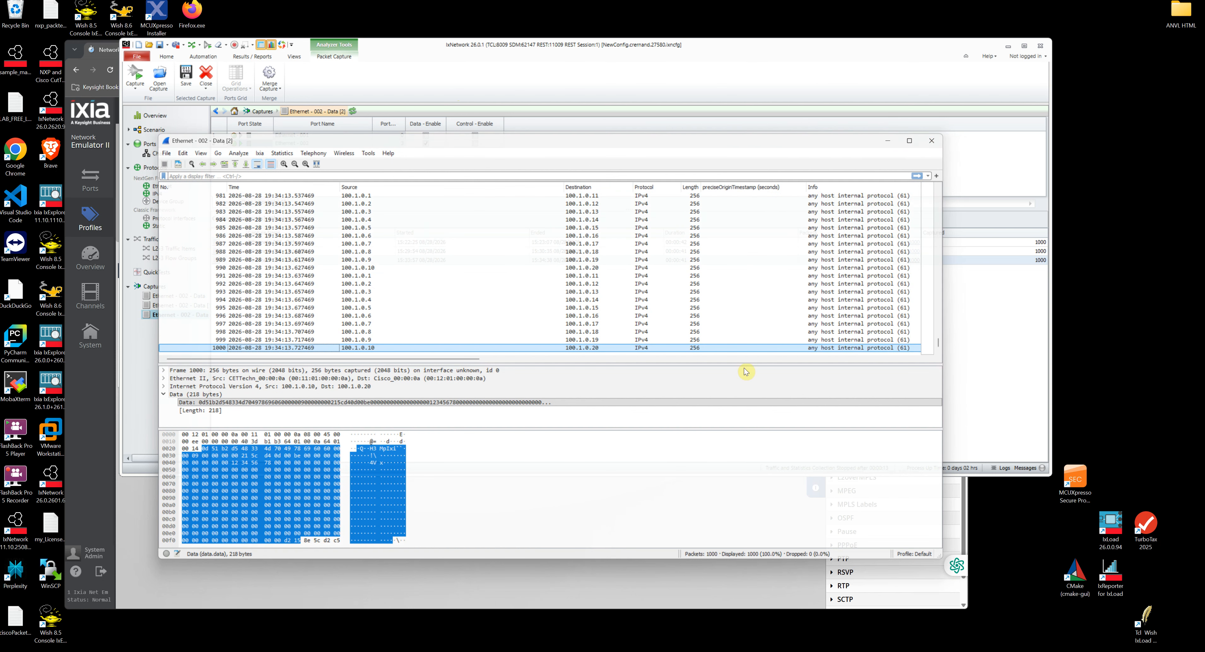
- Switch to Network Emulator II and open the BADBEEF profile's Correction and Modification impairment
{"action": "left_click", "coordinate": [620, 525]}
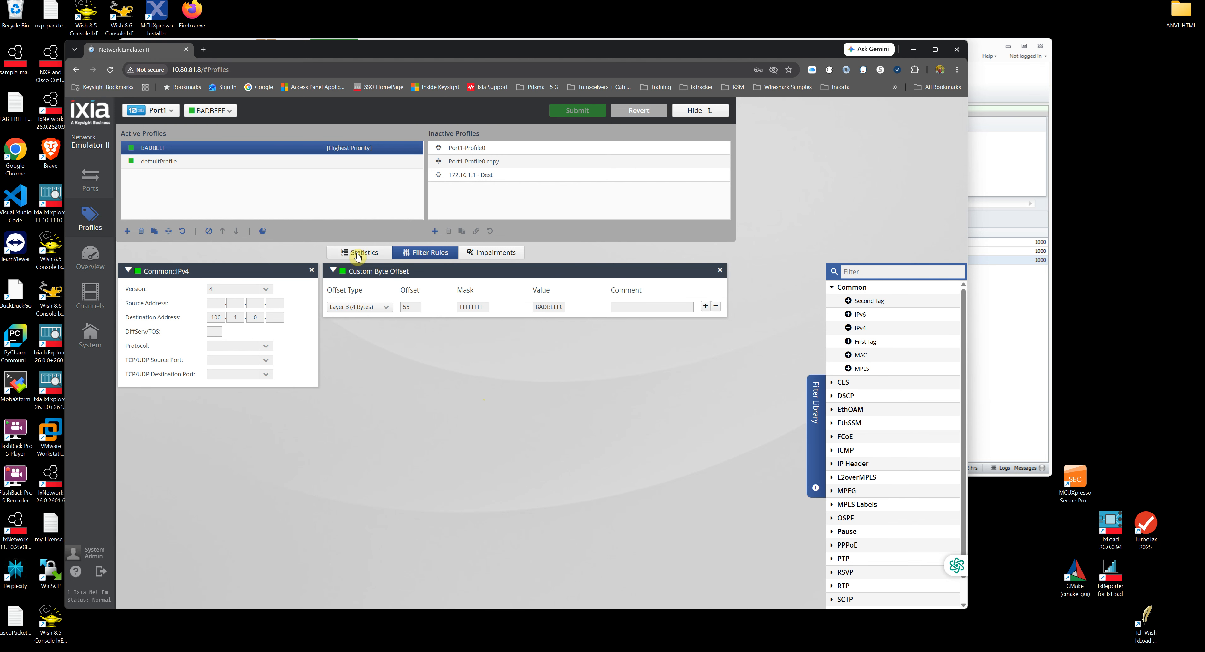
{"action": "left_click", "coordinate": [492, 255]}
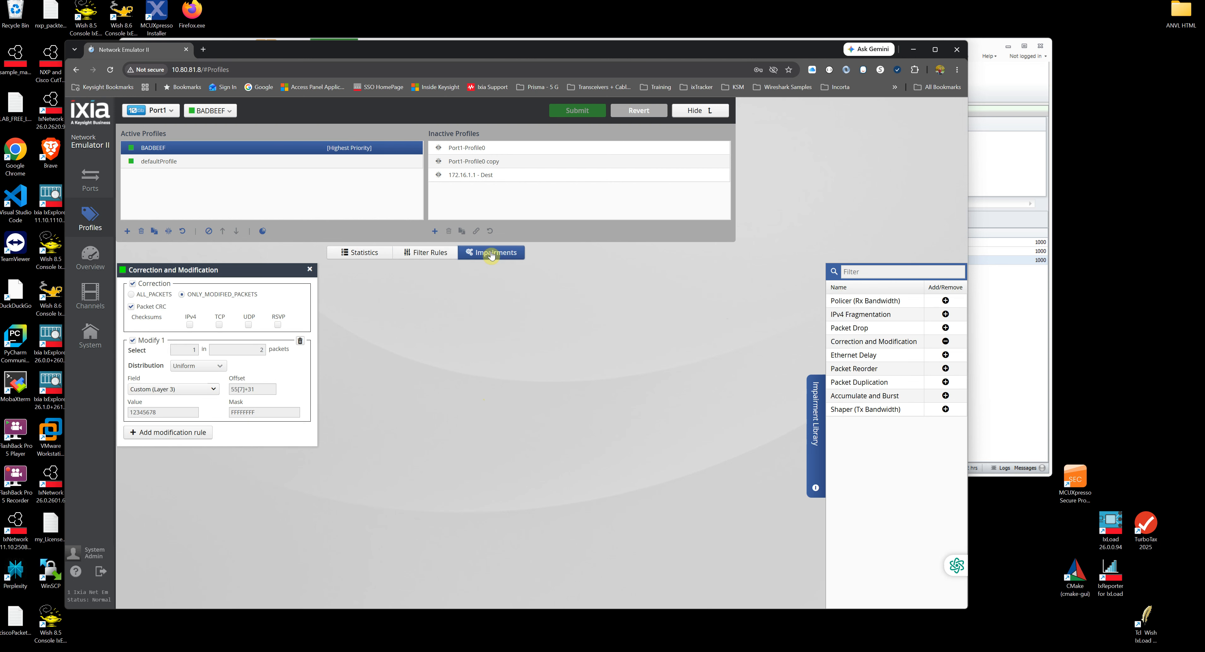